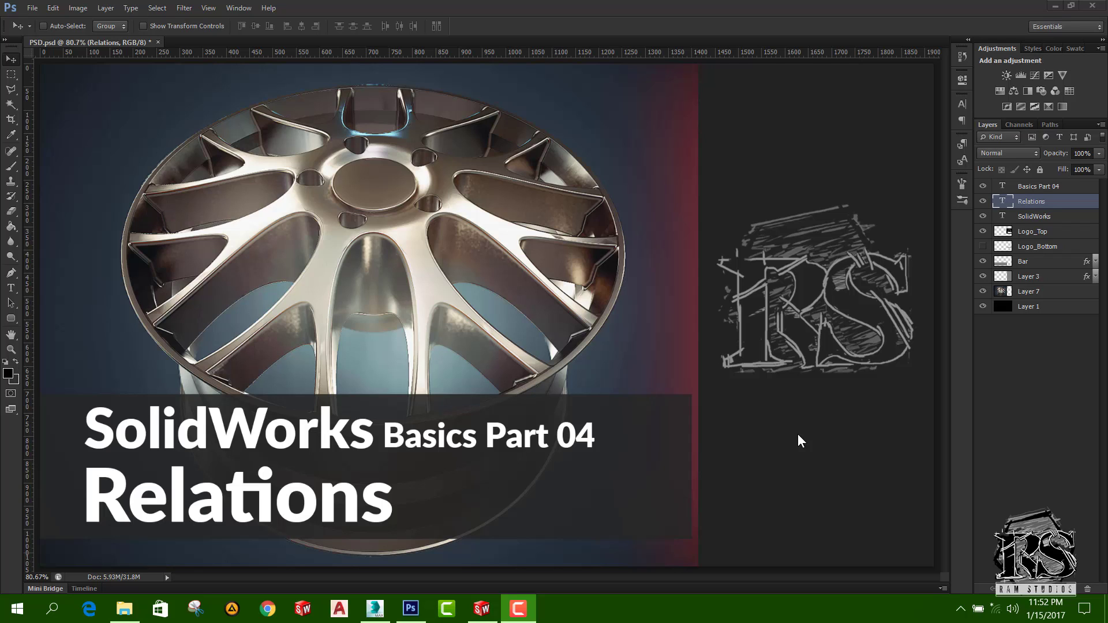
Switch from the Photoshop Relations title card to the SolidWorks 2014 window
click(482, 608)
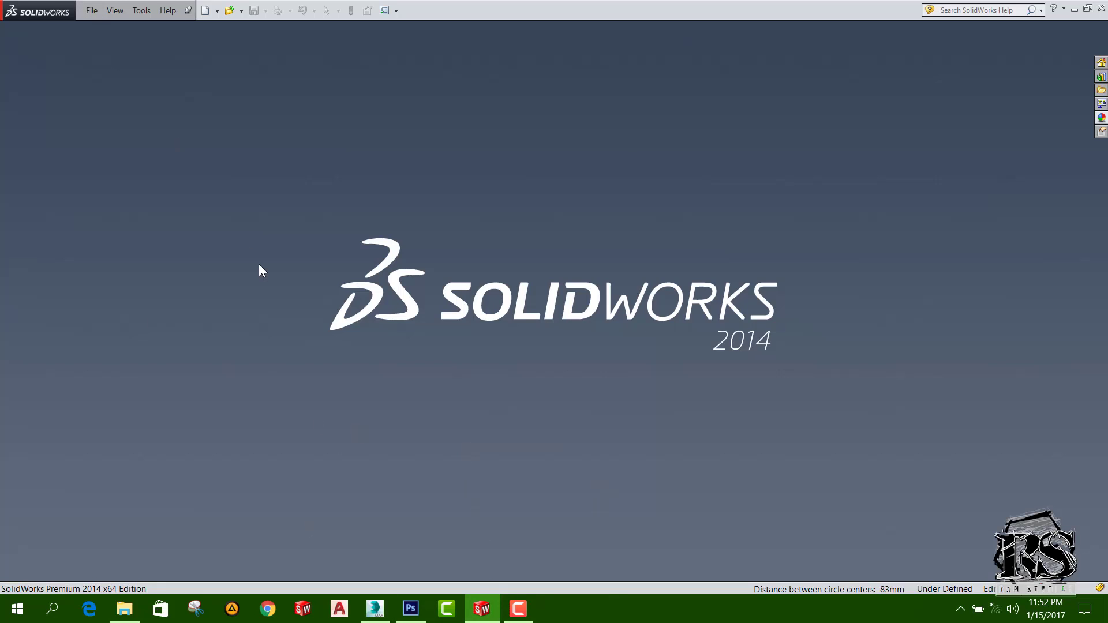
Create a new part document, Part2, and select its Front Plane
key(ctrl+n)
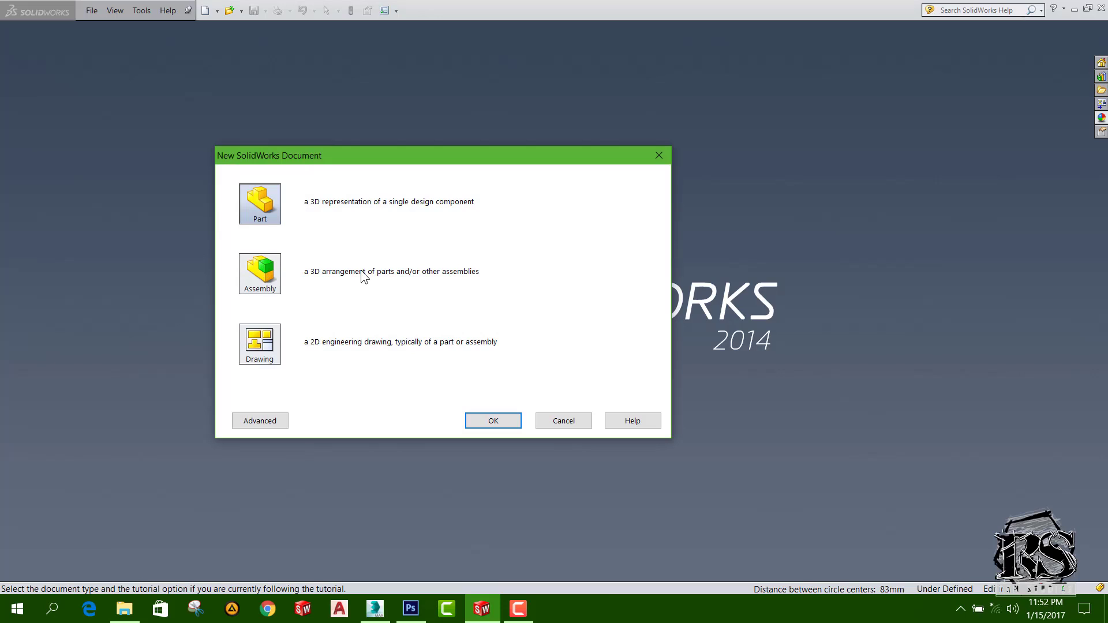
click(497, 423)
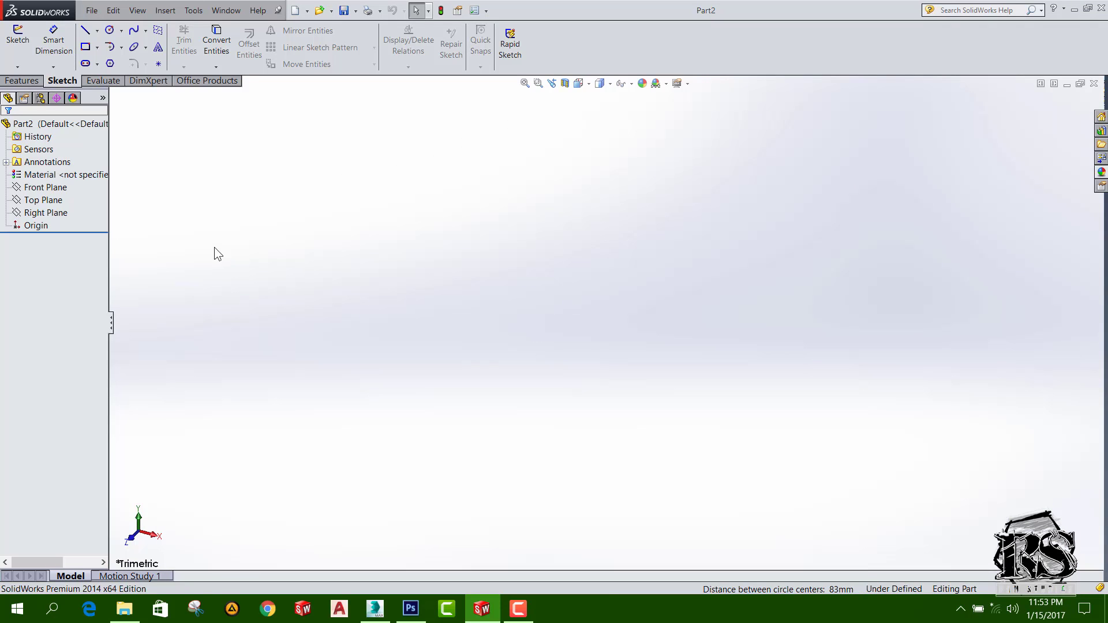
click(55, 211)
click(58, 187)
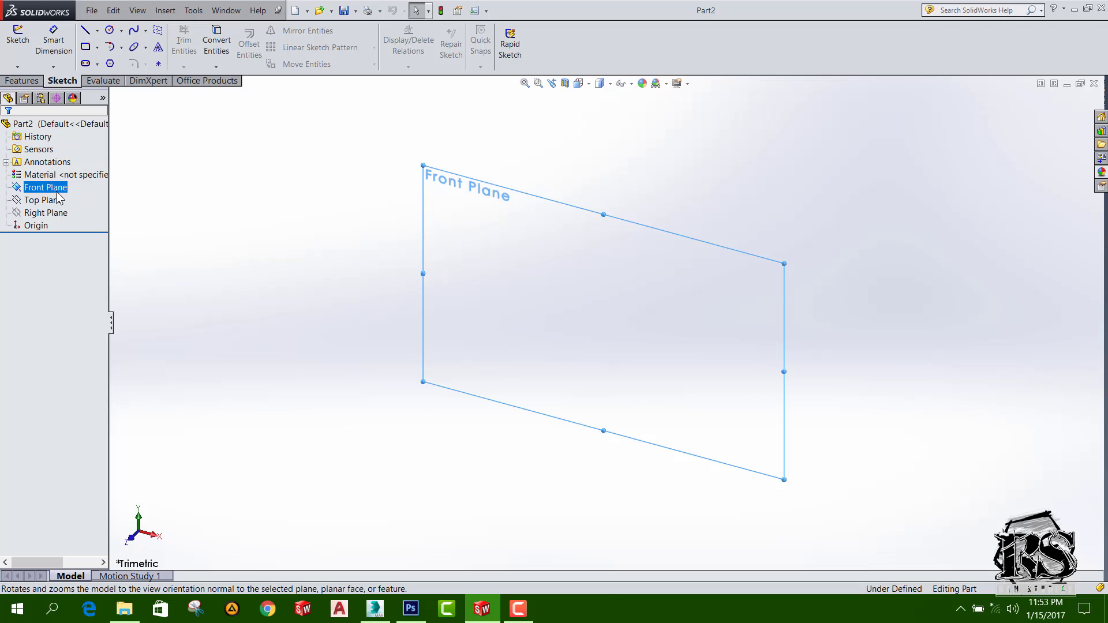
Start Sketch1 on the Front Plane, zoom out around the origin, and clear the selection
click(18, 39)
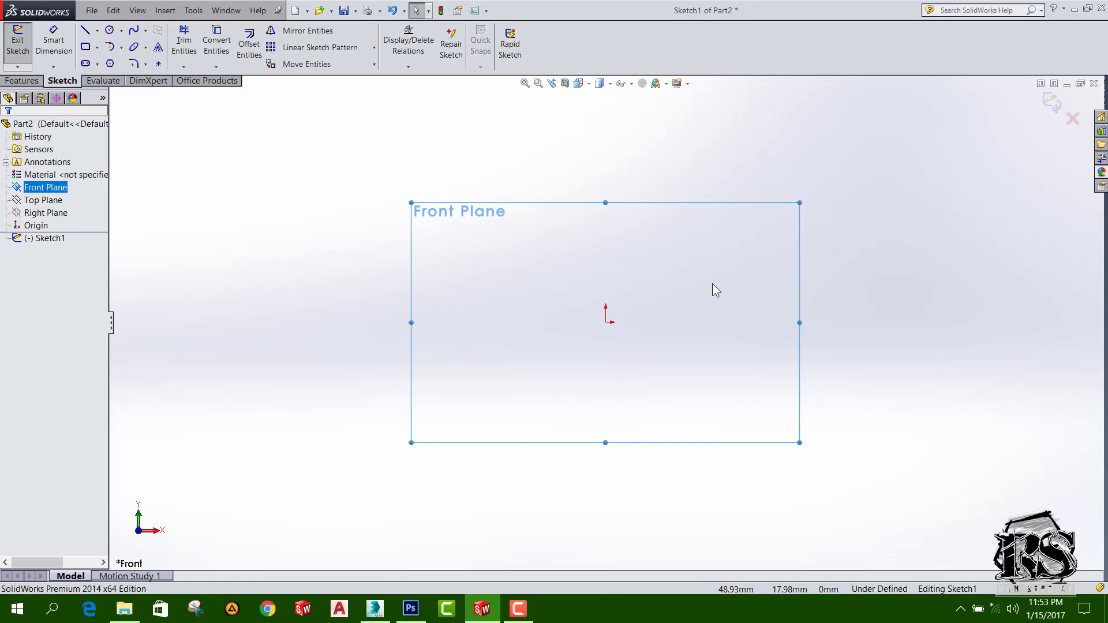
key(z)
scroll(737, 286, down, 2)
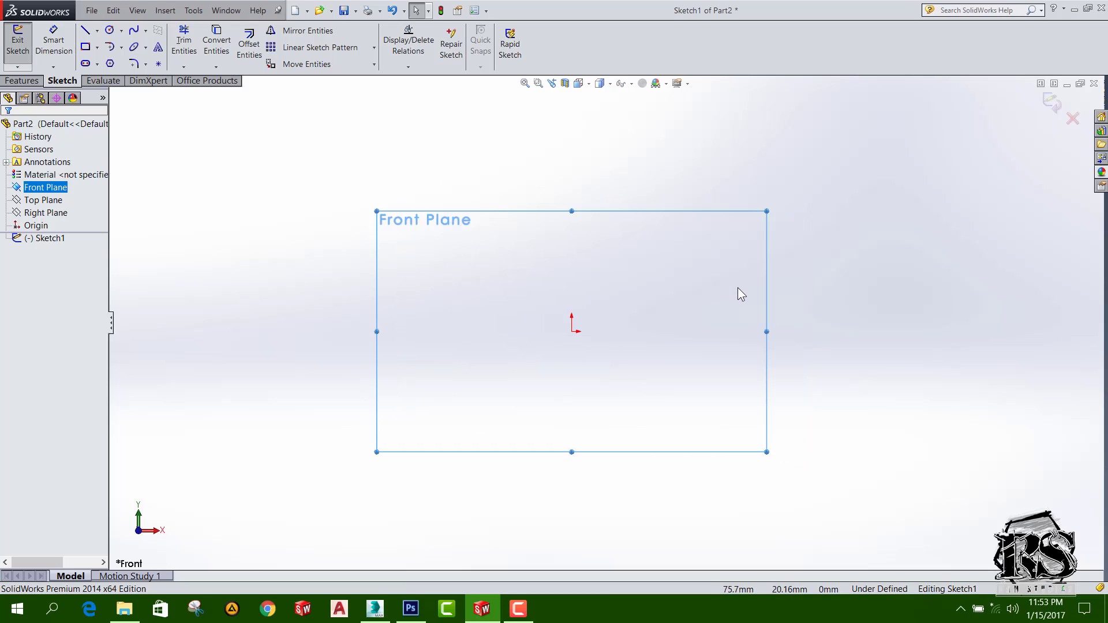
scroll(738, 289, down, 2)
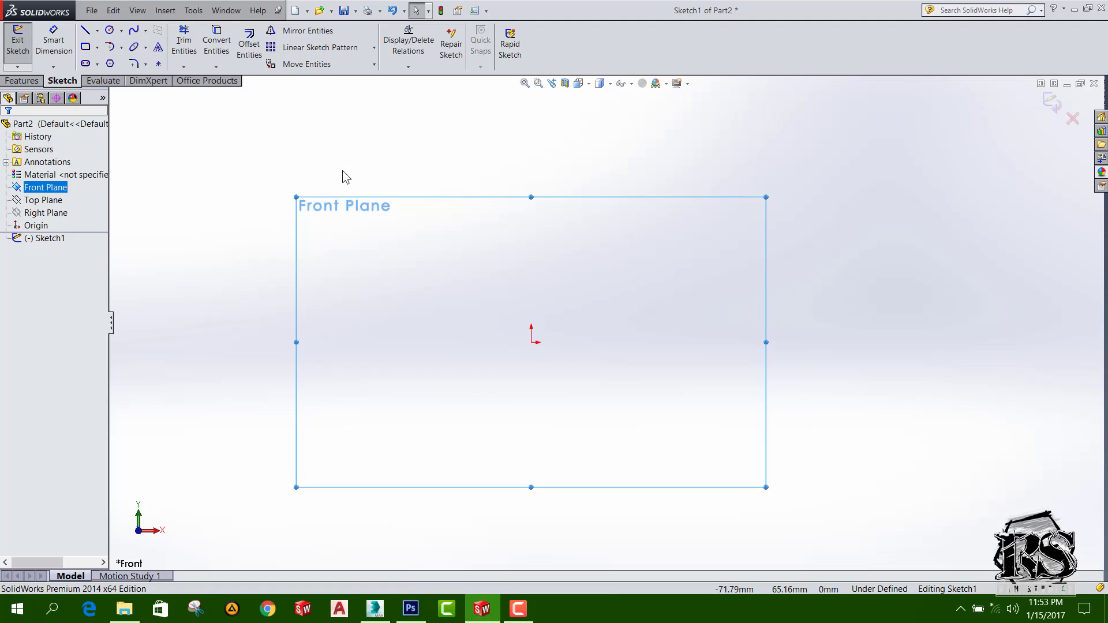
key(Escape)
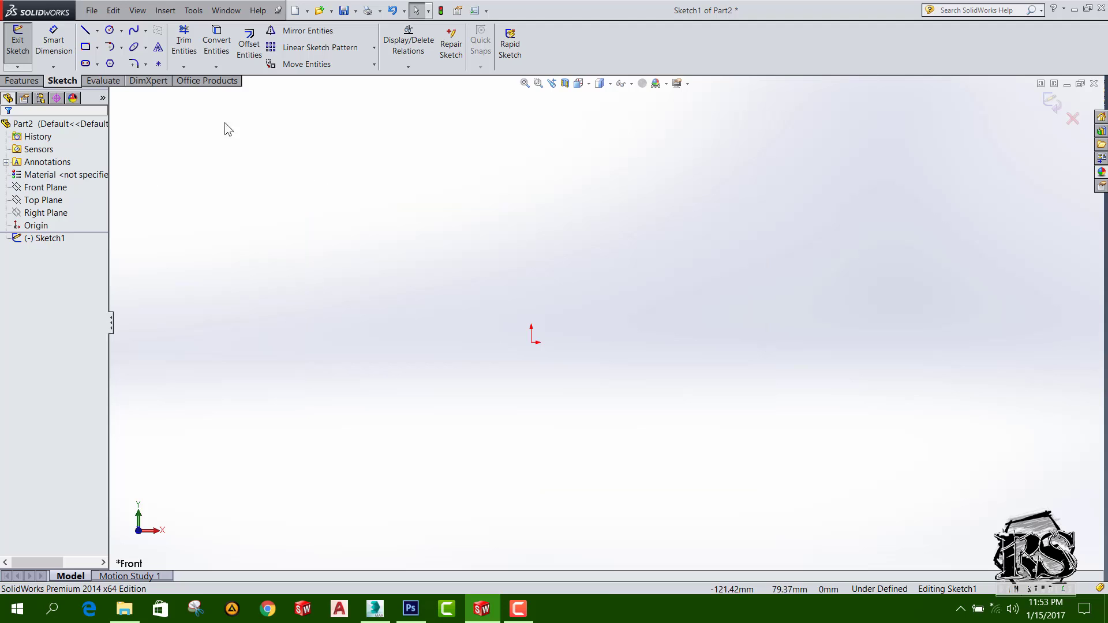
click(86, 34)
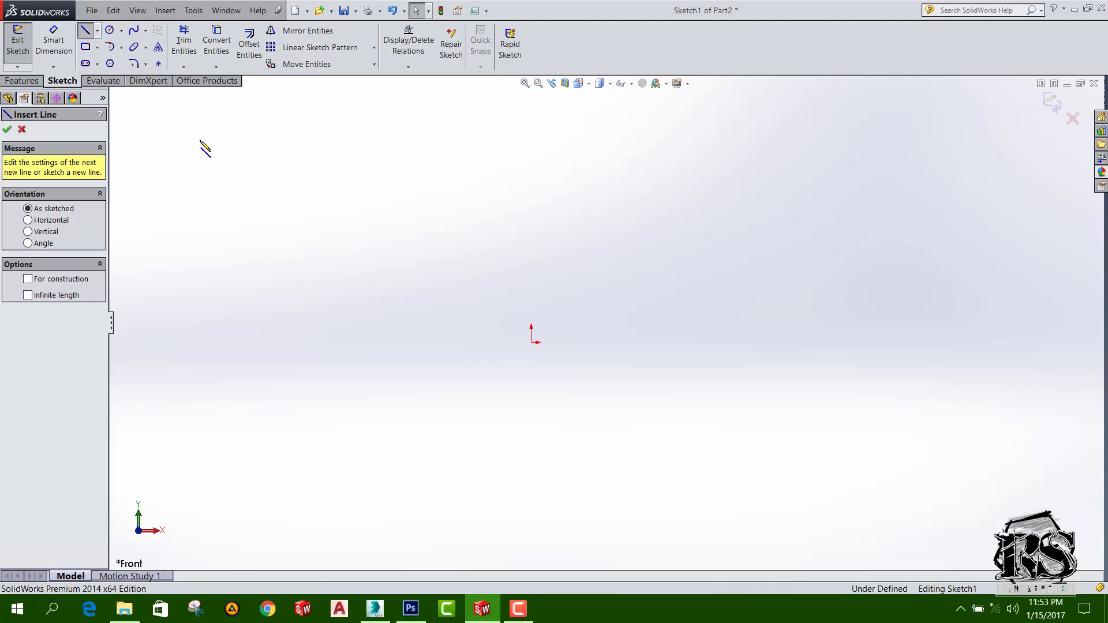
click(397, 379)
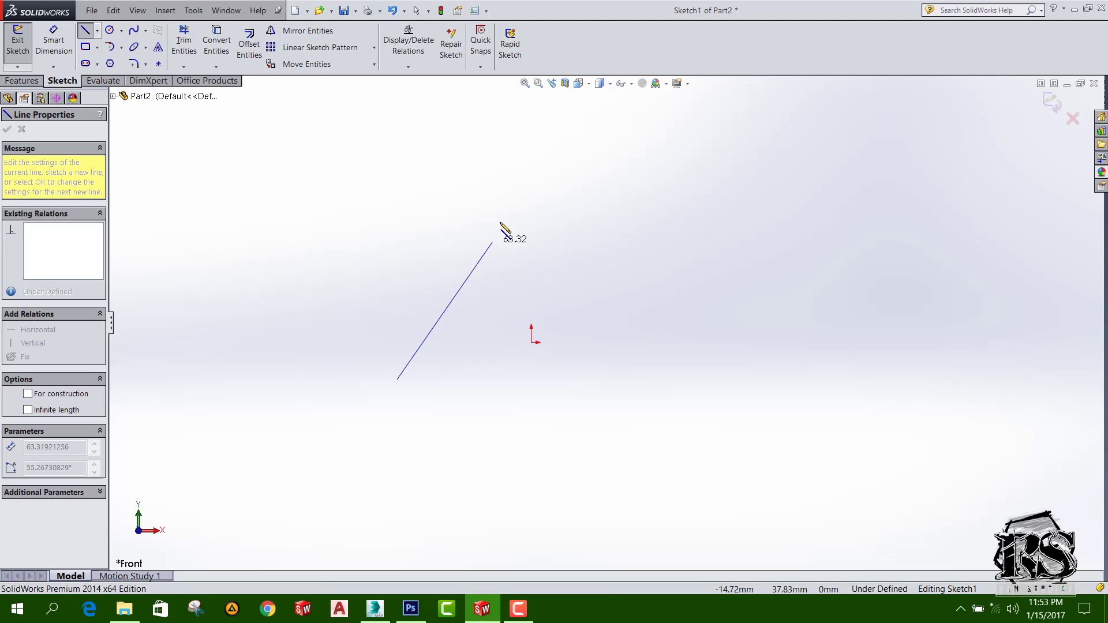
click(515, 187)
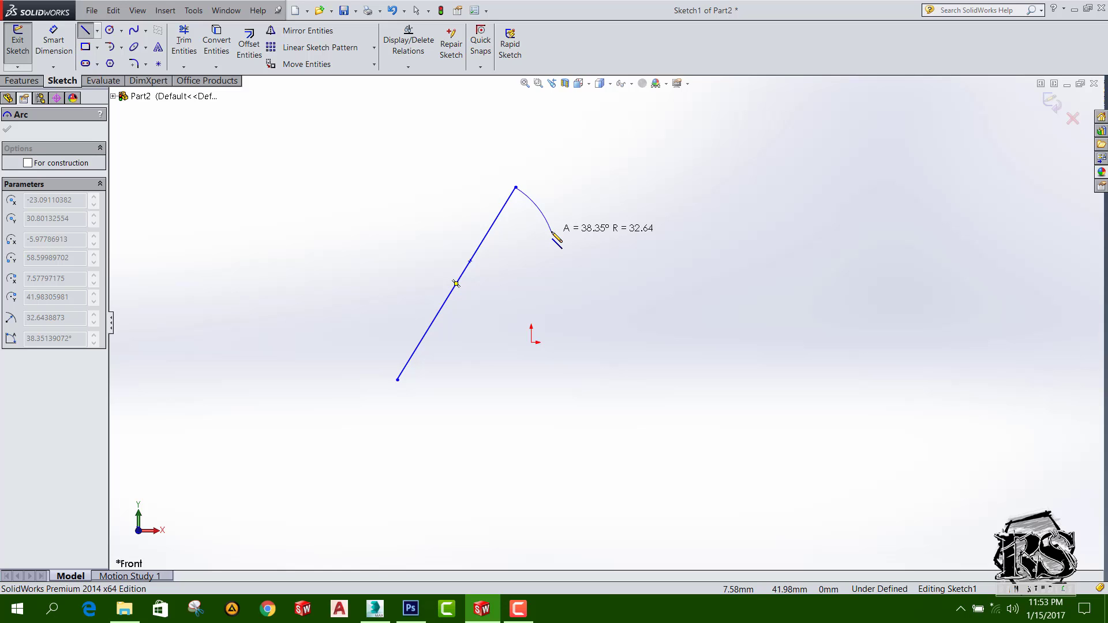
key(Escape)
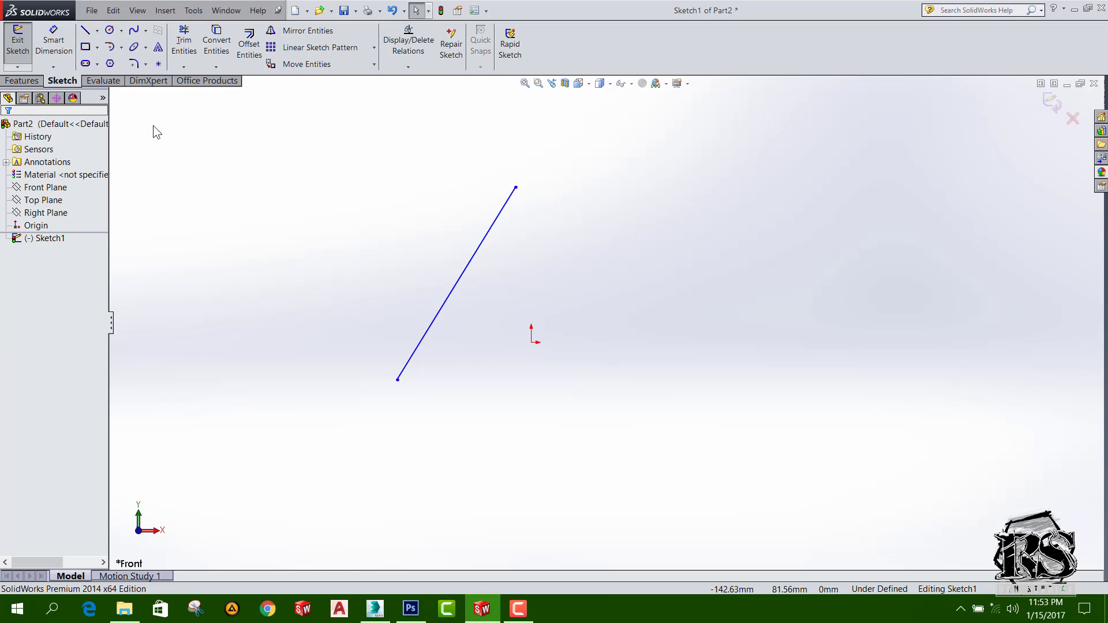
click(85, 30)
click(523, 416)
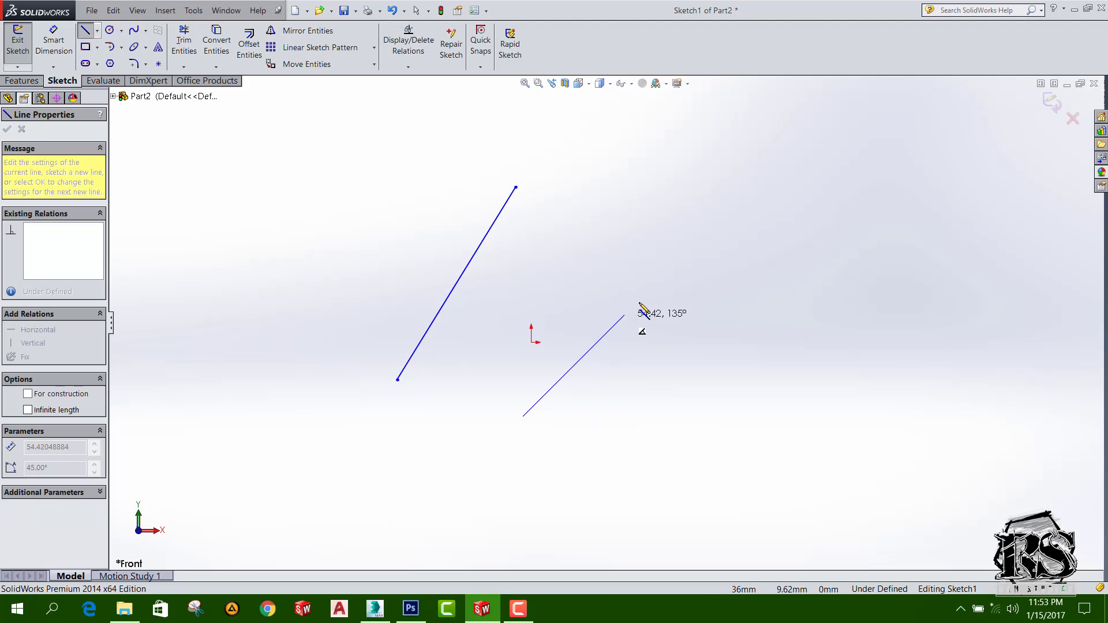
click(645, 294)
key(Escape)
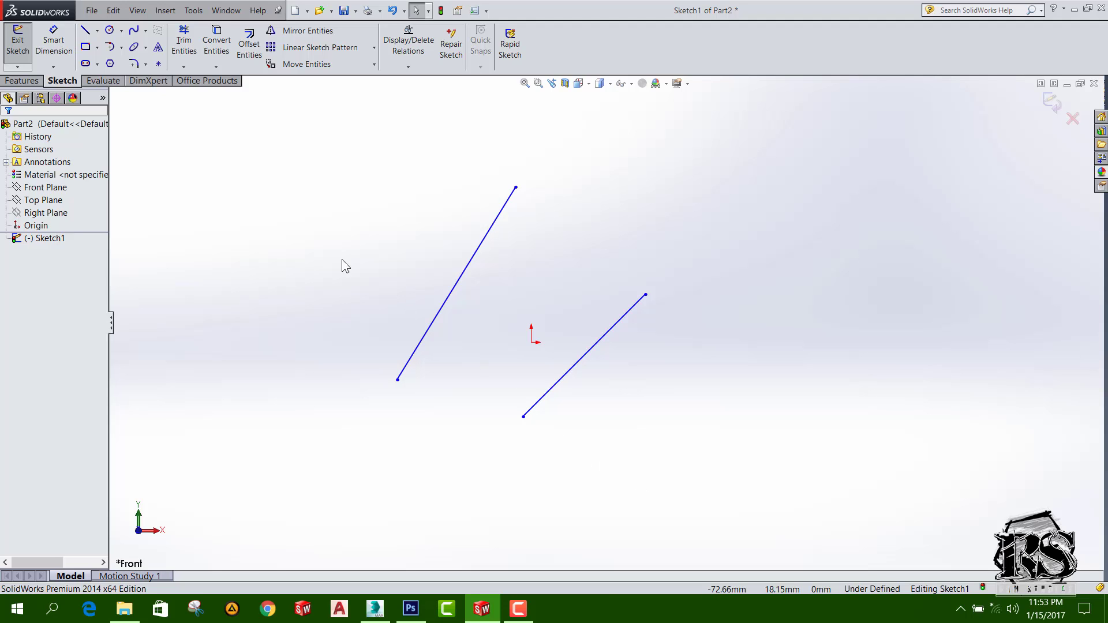
drag(332, 204, 624, 449)
click(538, 403)
drag(335, 163, 698, 498)
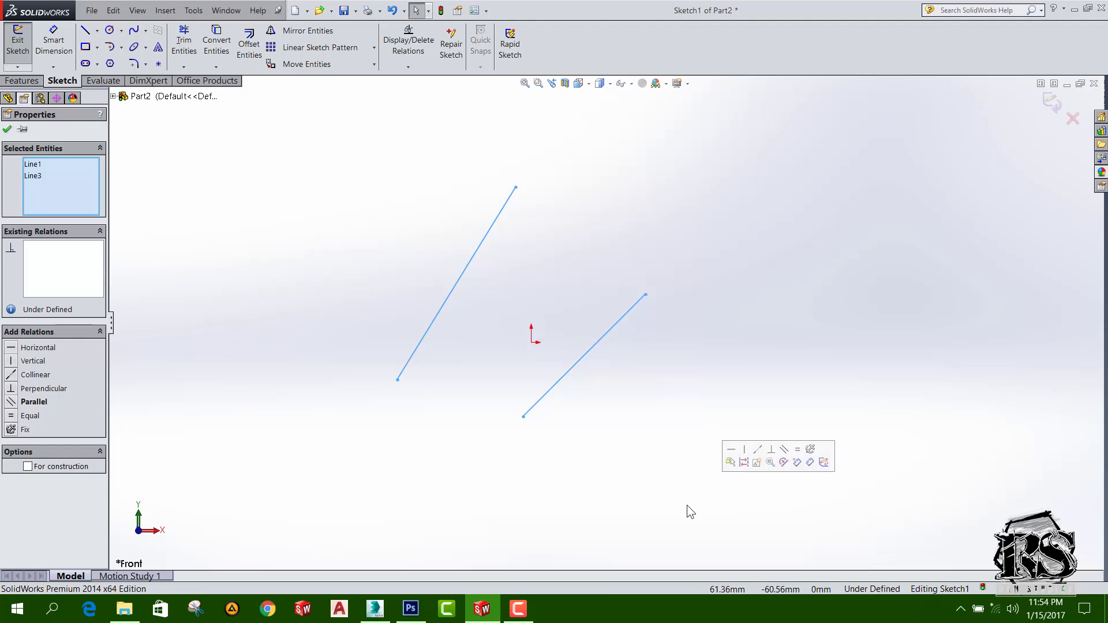
key(Delete)
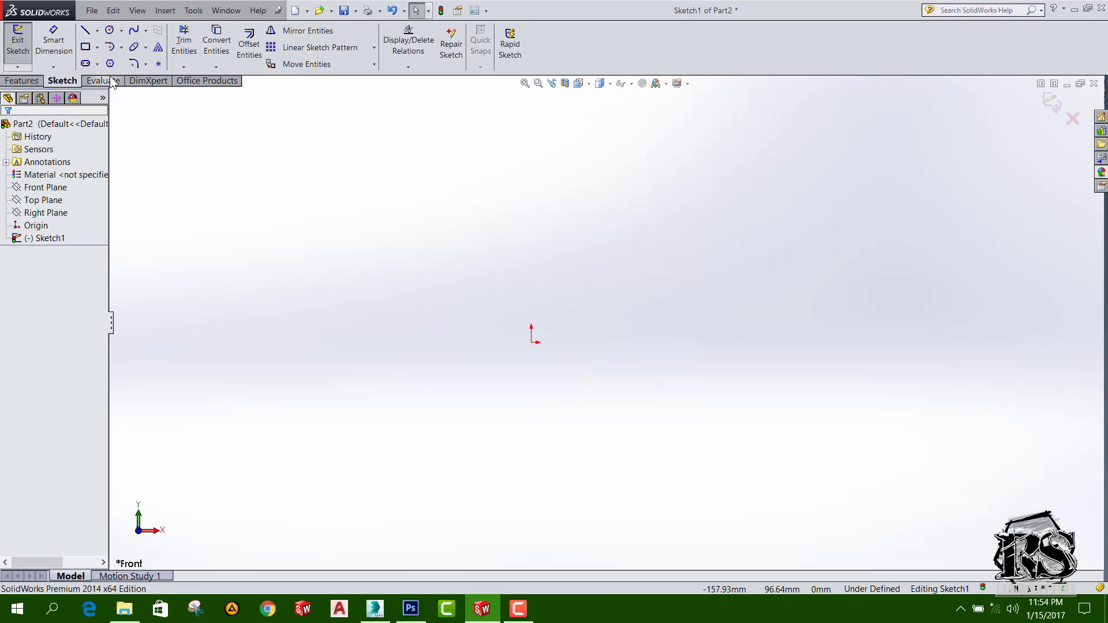
click(85, 30)
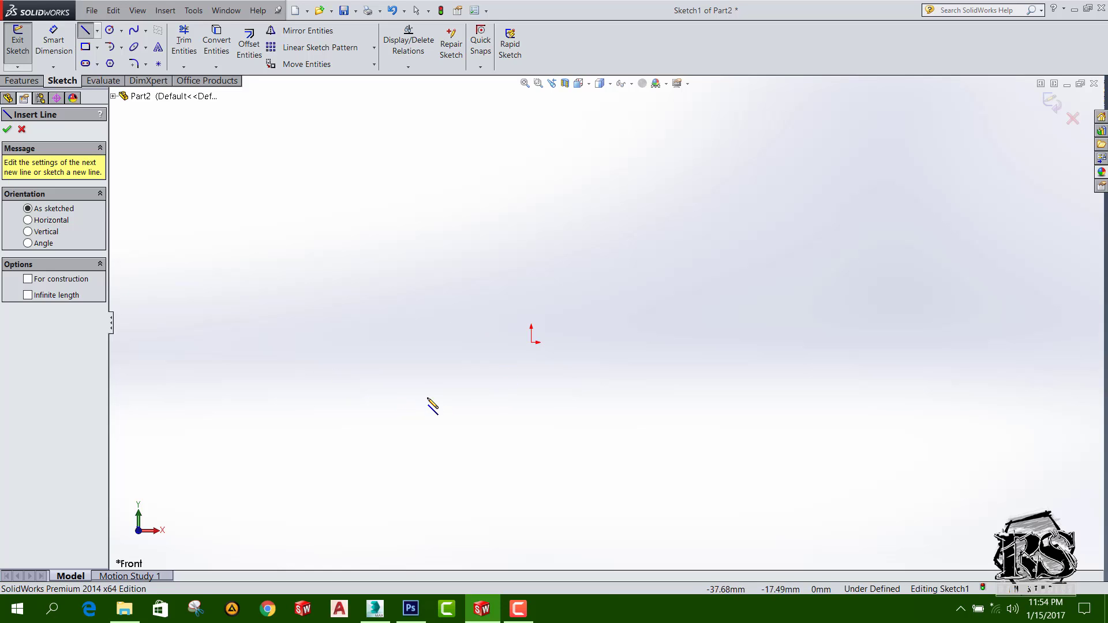
click(392, 401)
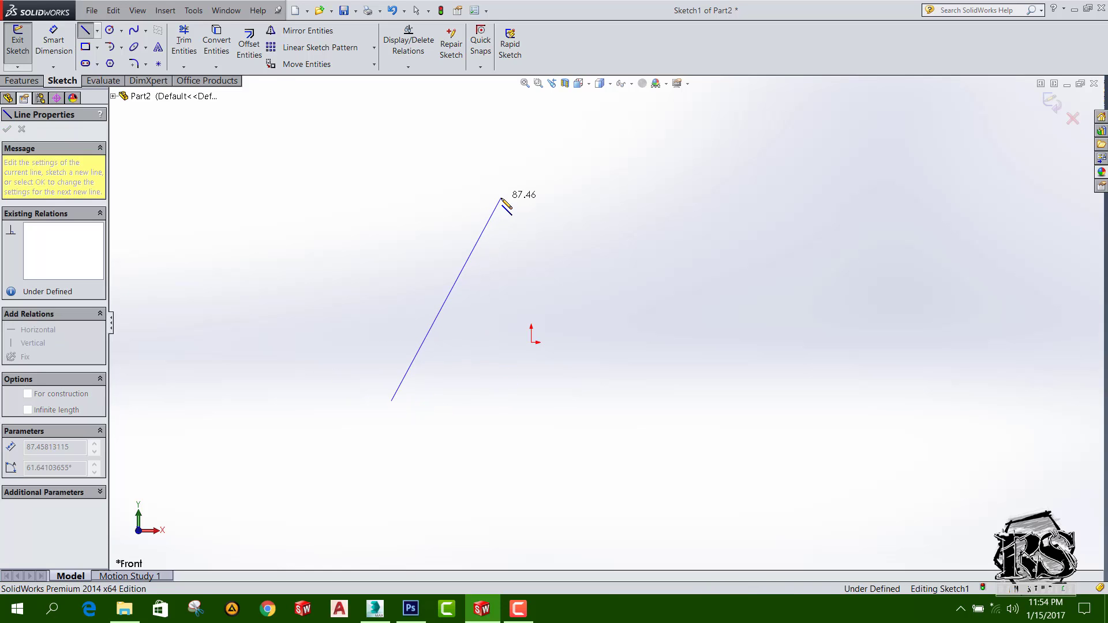
click(501, 198)
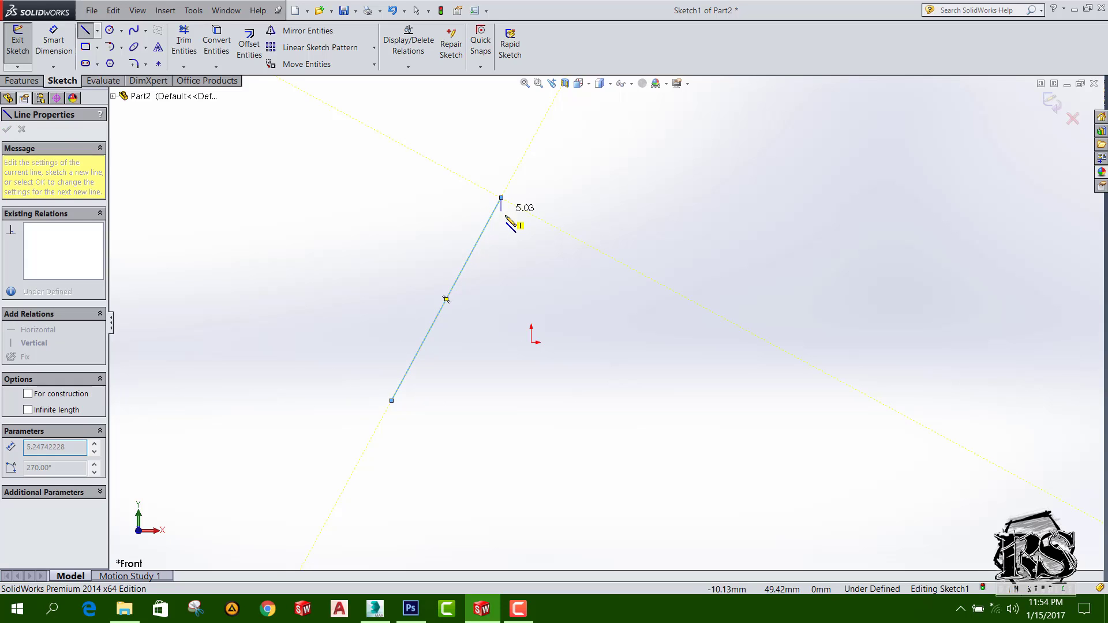
click(536, 313)
key(Escape)
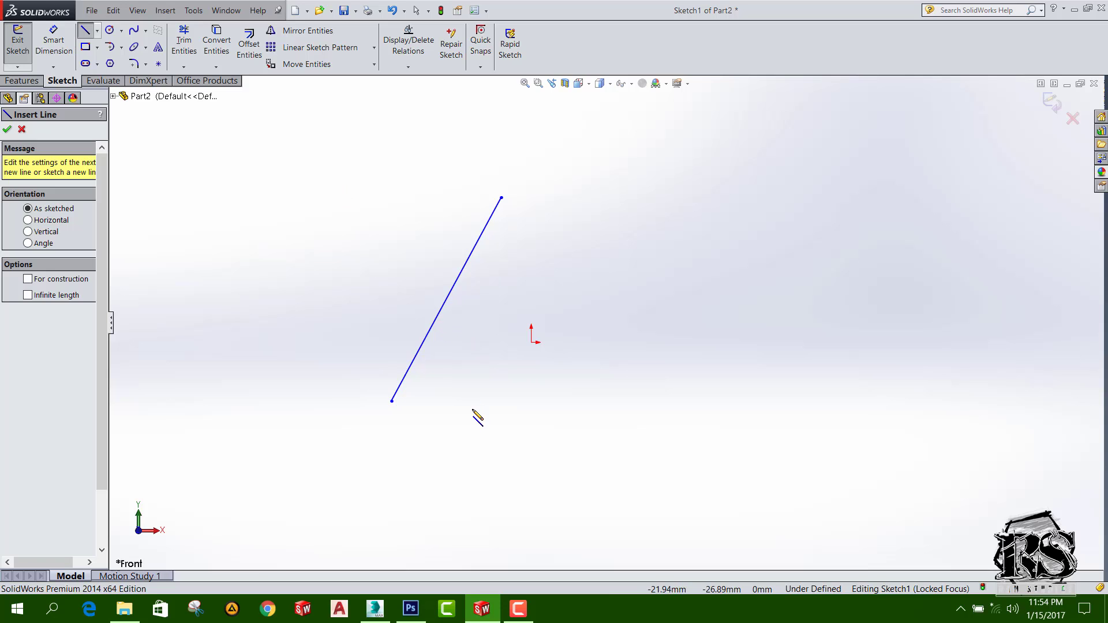
click(472, 433)
click(691, 353)
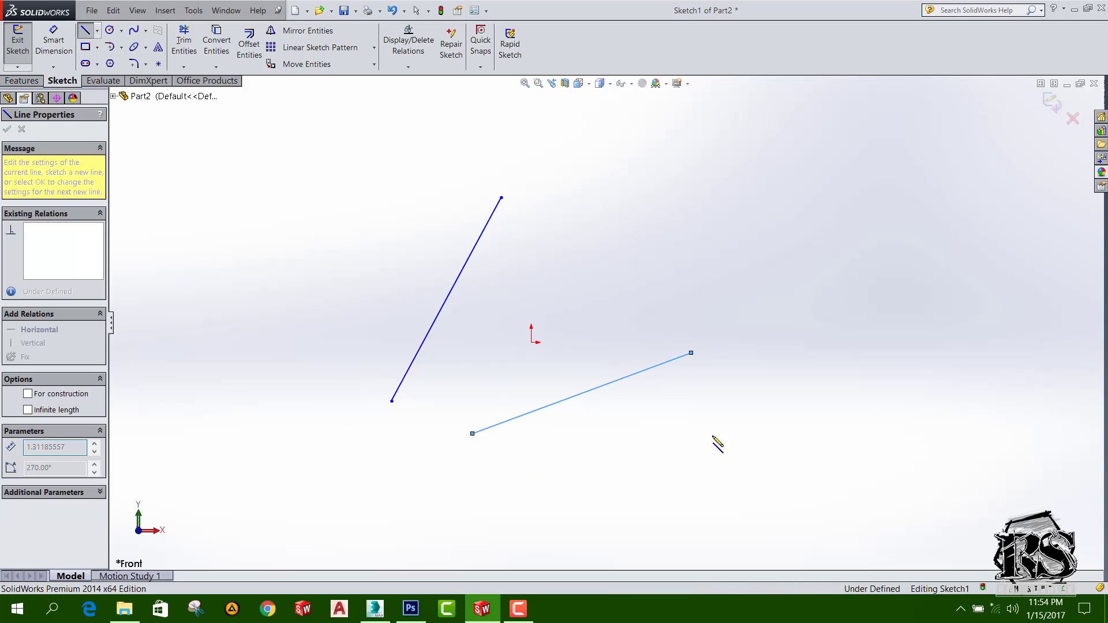
key(Escape)
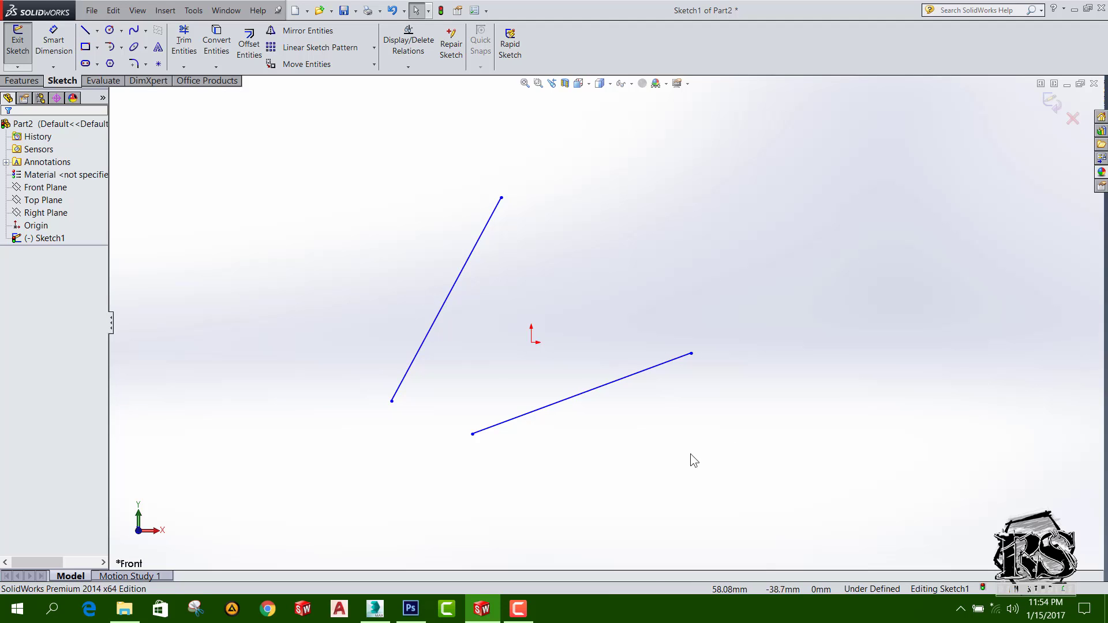
drag(639, 451, 373, 268)
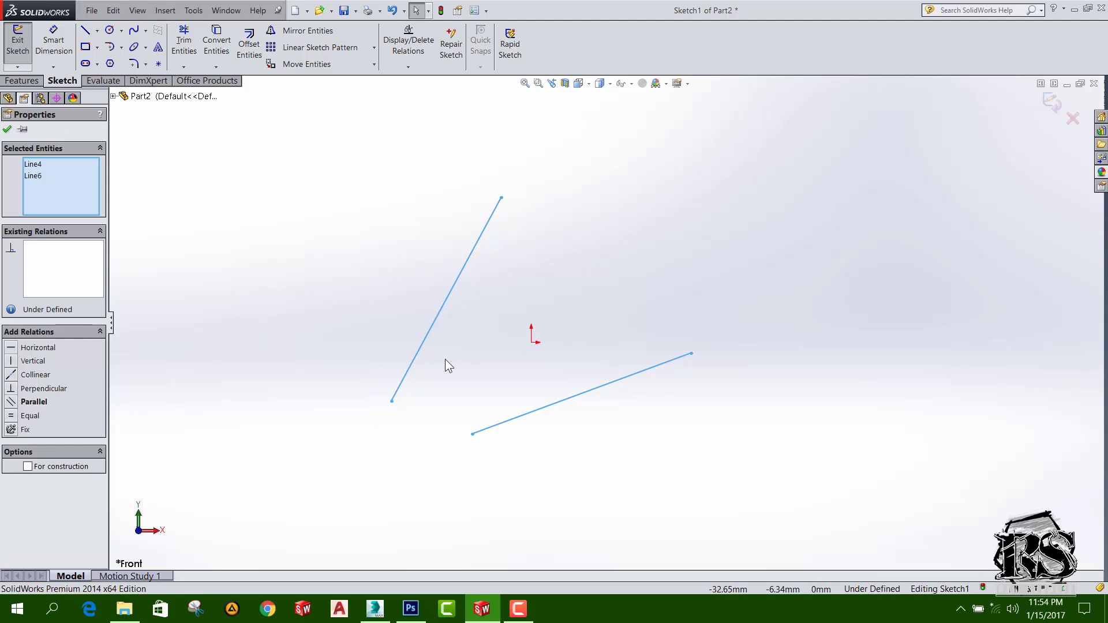
key(ctrl+z)
drag(628, 425, 531, 351)
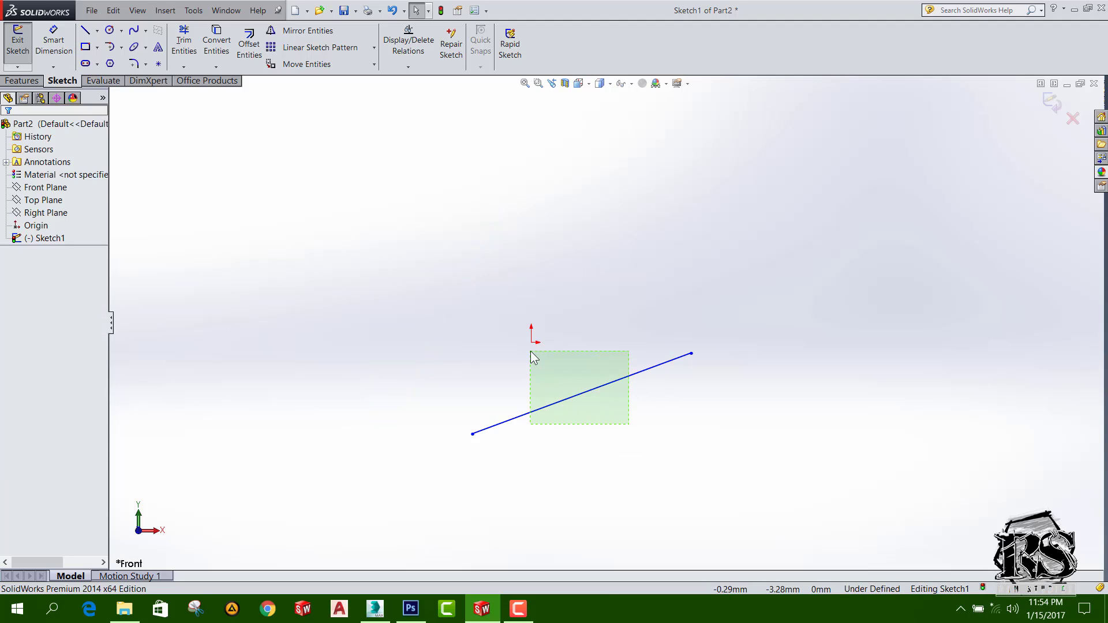
key(Delete)
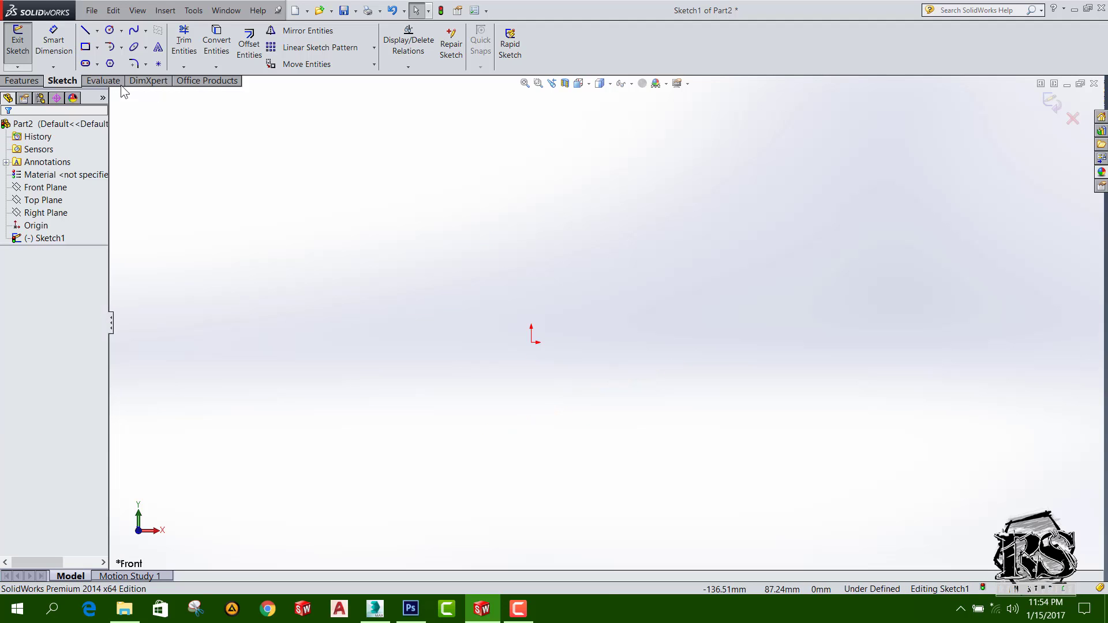
Draw a long diagonal line rising to the upper right and a shorter line sloping toward the origin
click(85, 30)
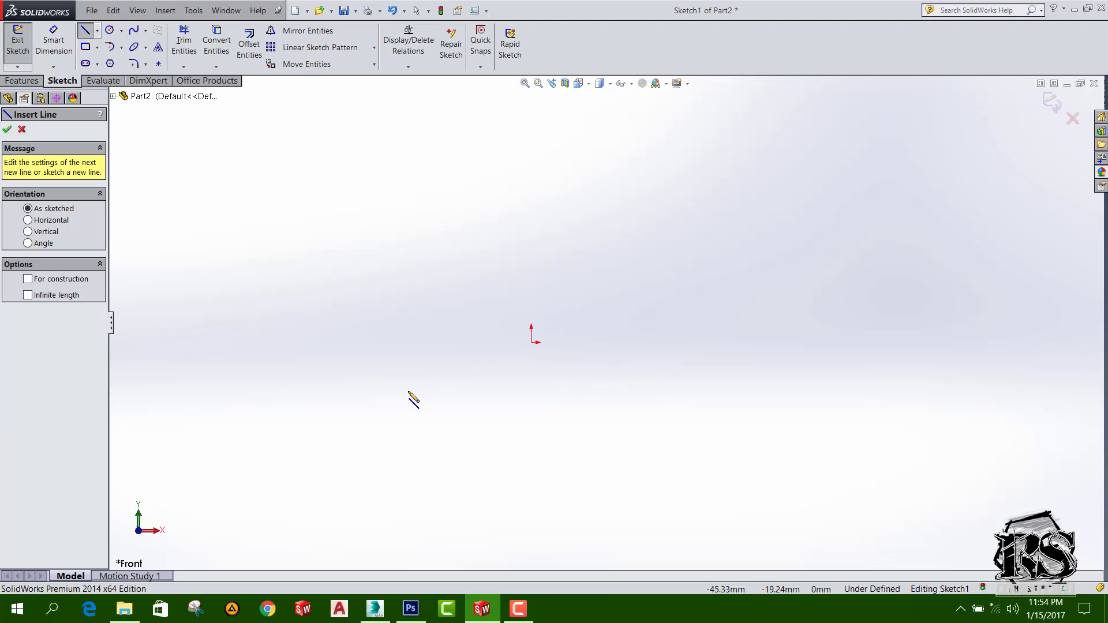
click(391, 395)
click(613, 149)
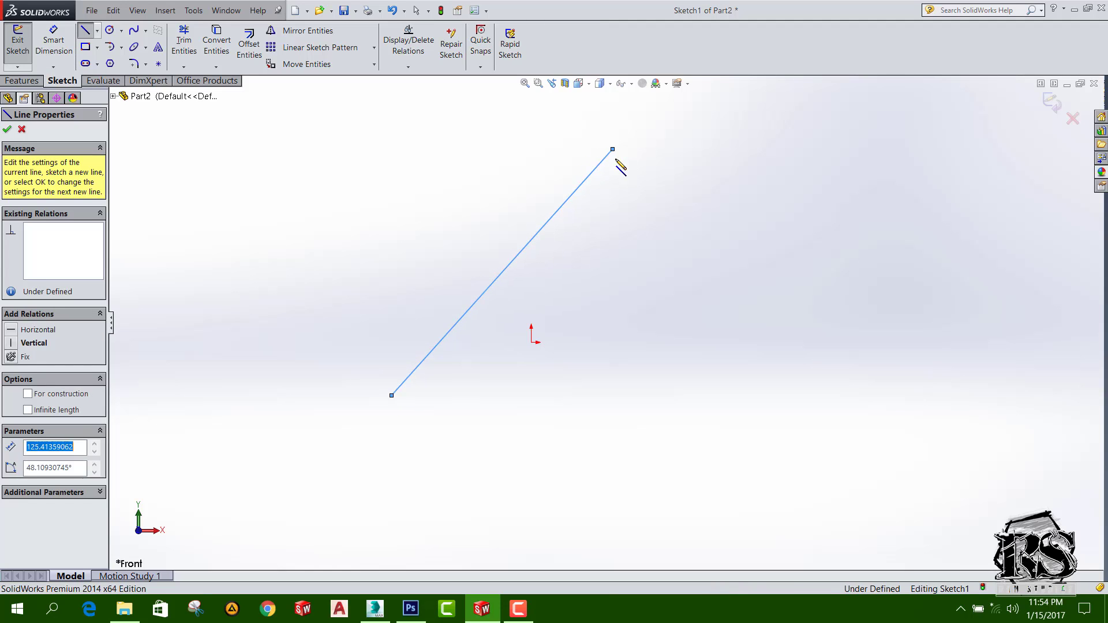
key(Escape)
click(765, 437)
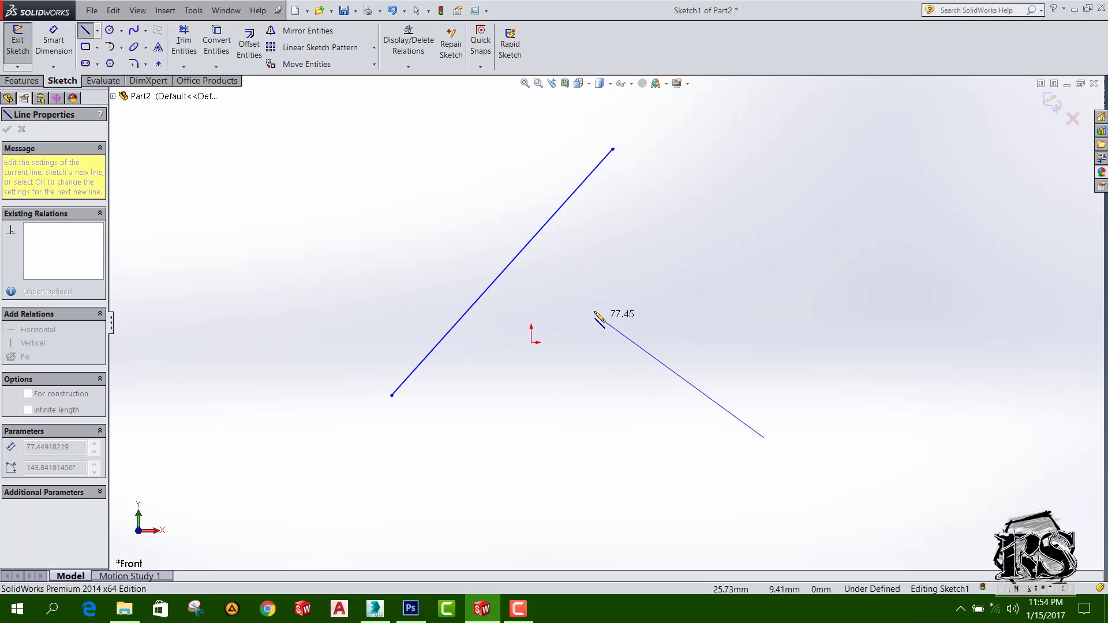
click(586, 296)
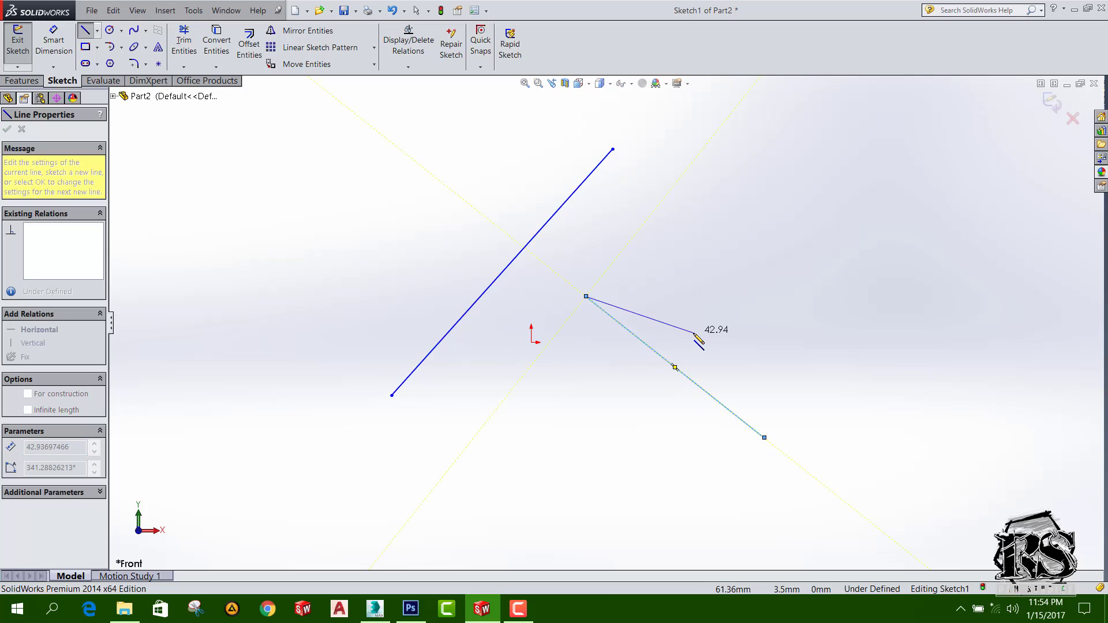
key(Escape)
key(Escape)
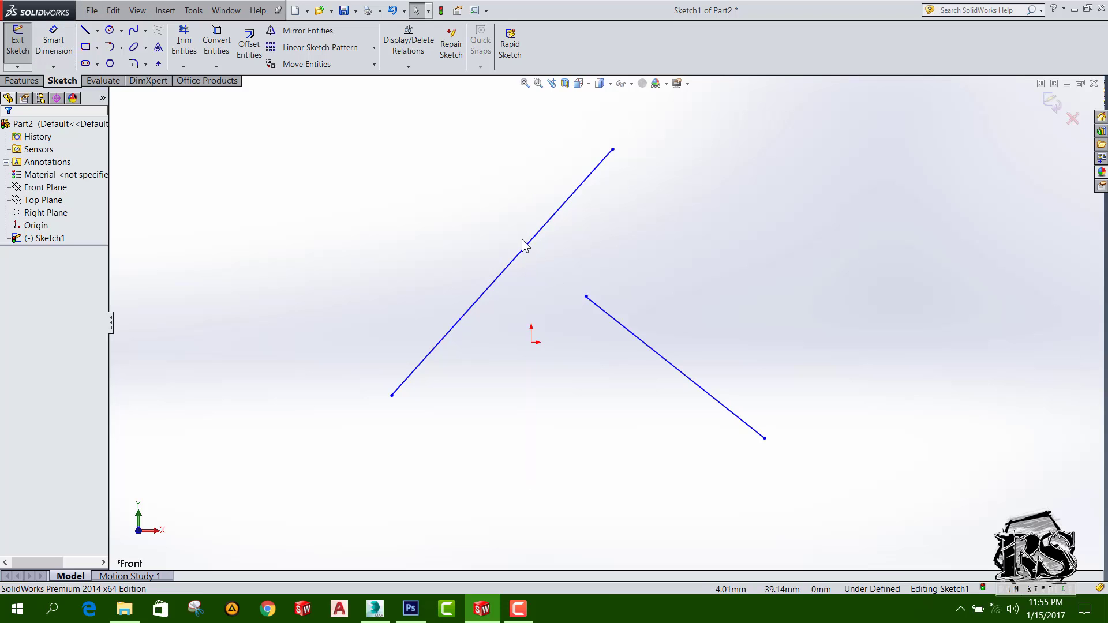
Select and deselect the long diagonal line, then expand the Display/Delete Relations dropdown
click(527, 250)
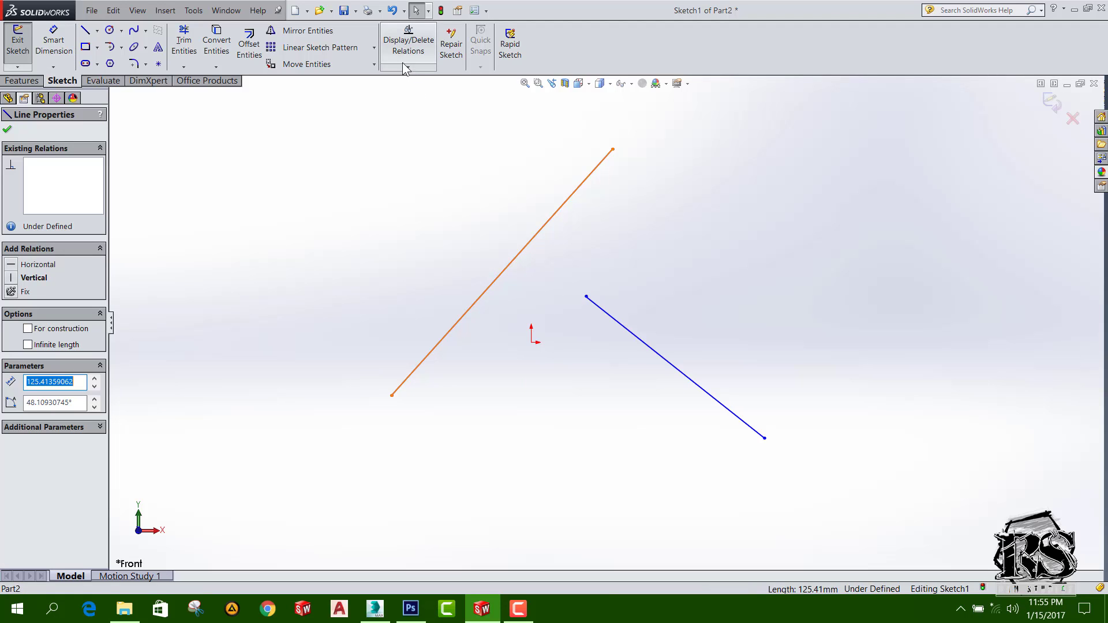
click(581, 301)
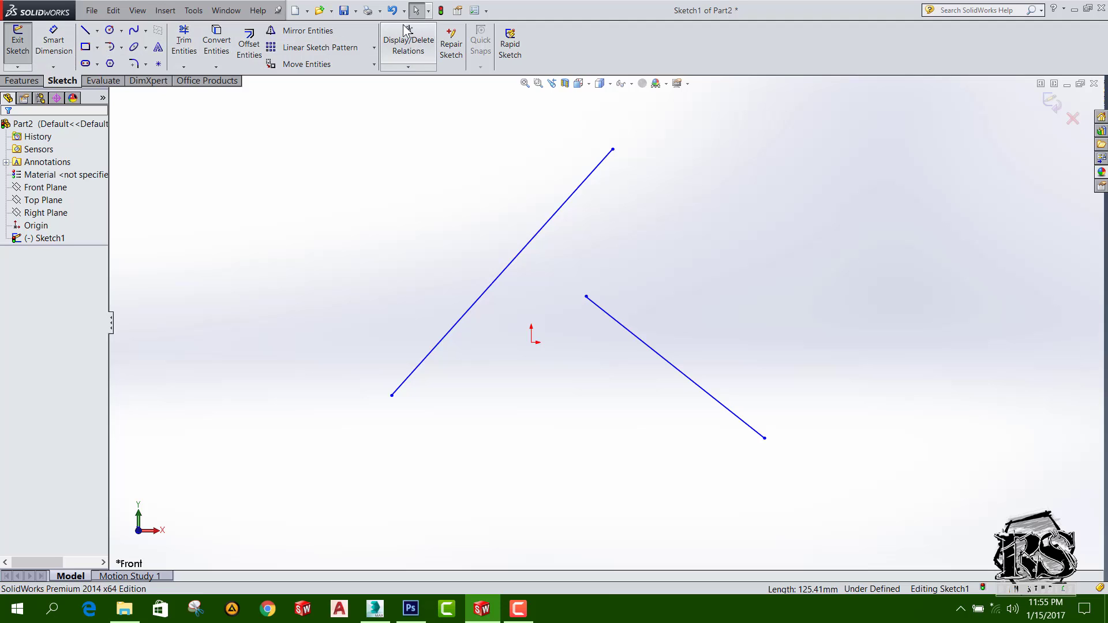
click(422, 66)
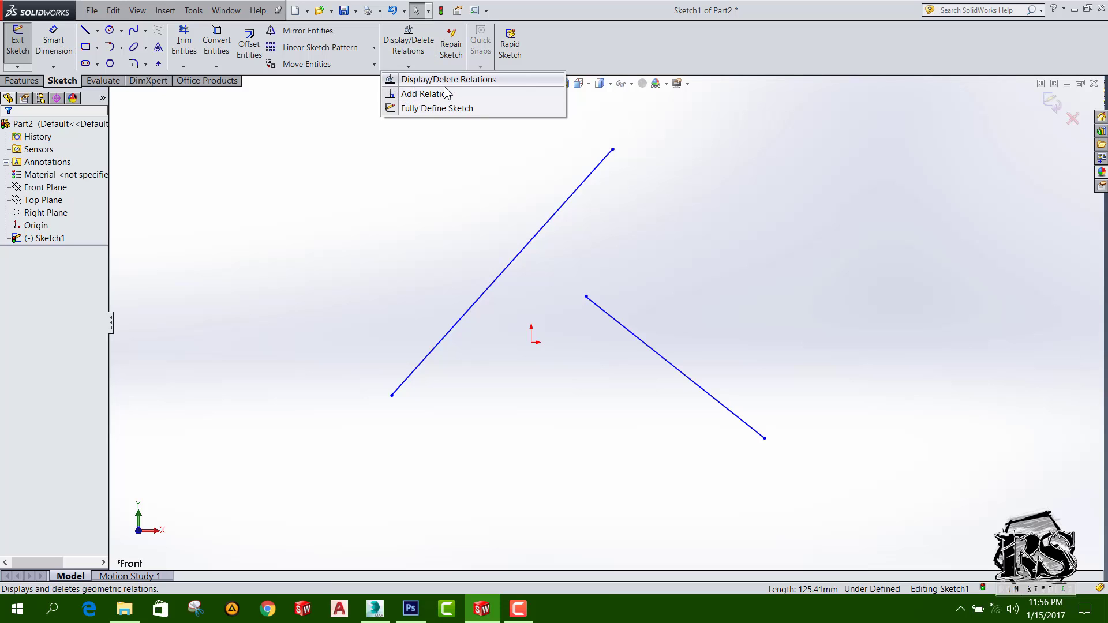
Start Add Relation with the long diagonal line, Line7, as the selected entity
click(411, 94)
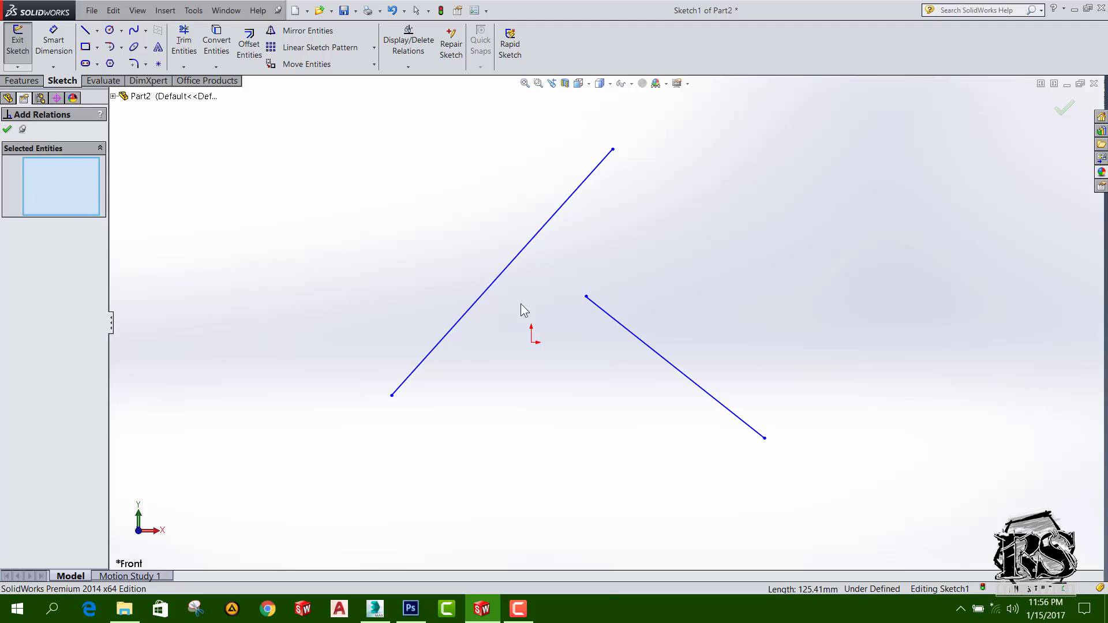
click(518, 258)
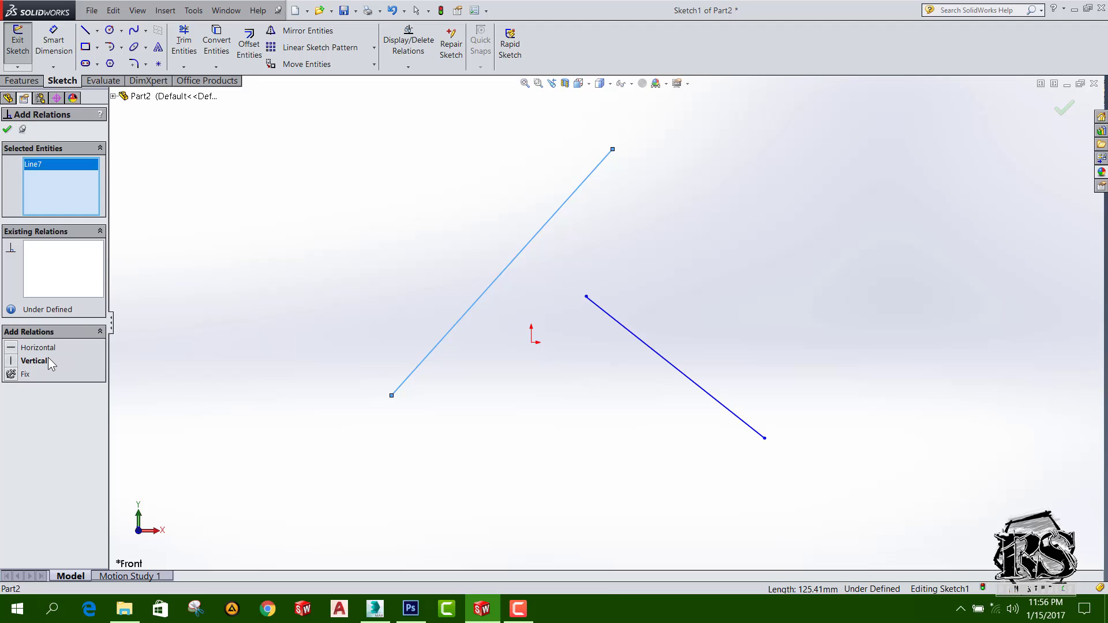
Try Horizontal, Vertical and Fix relations on Line7, undoing each, then close the panel
click(11, 348)
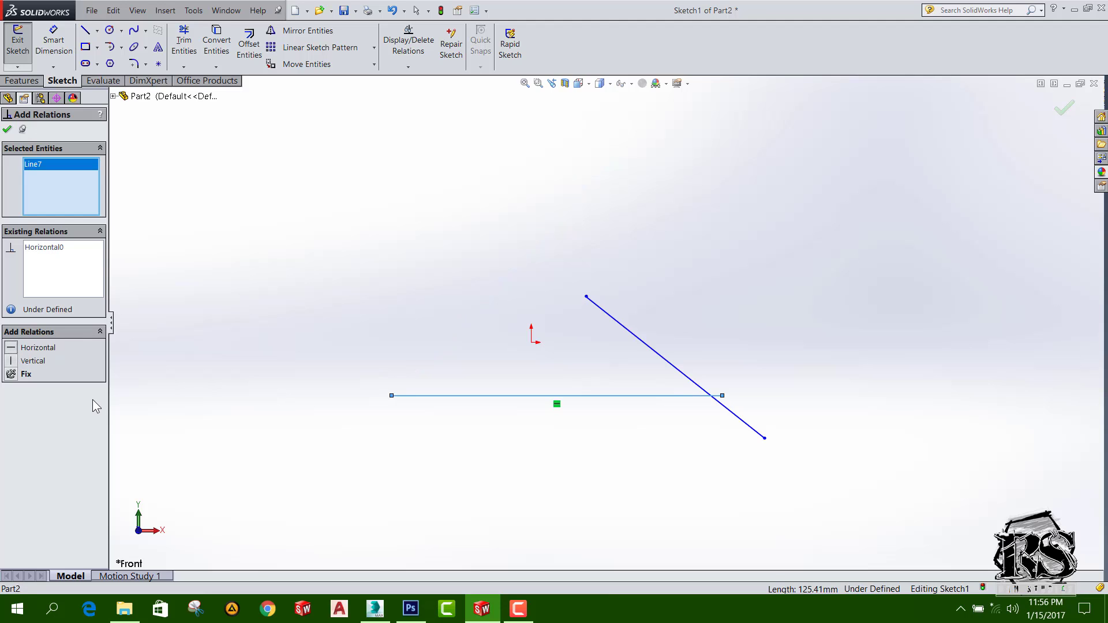
key(ctrl+z)
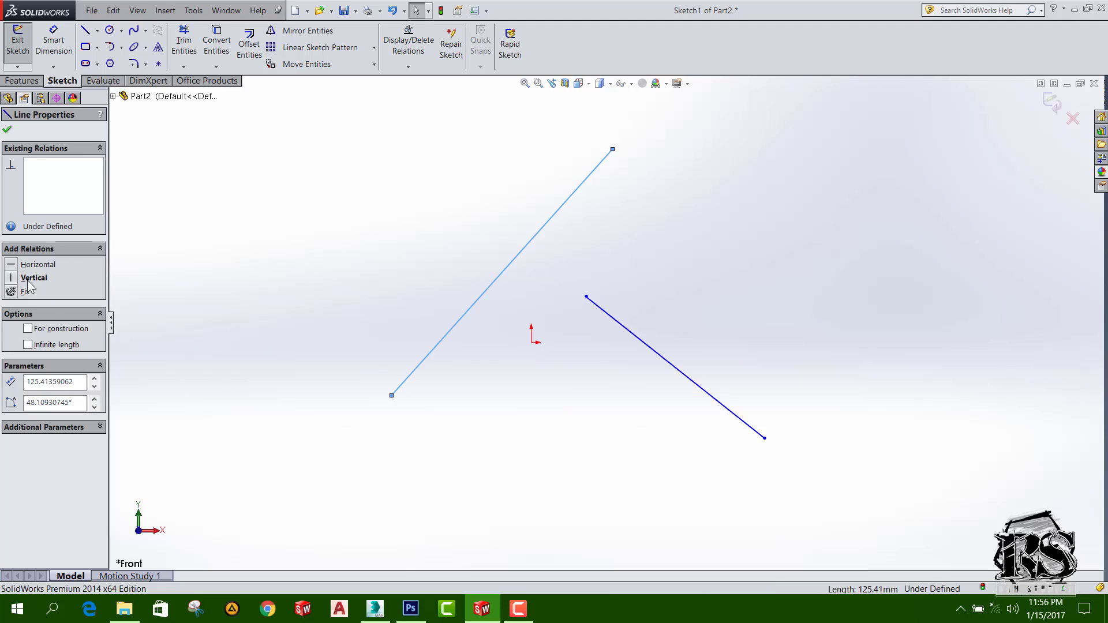
click(10, 284)
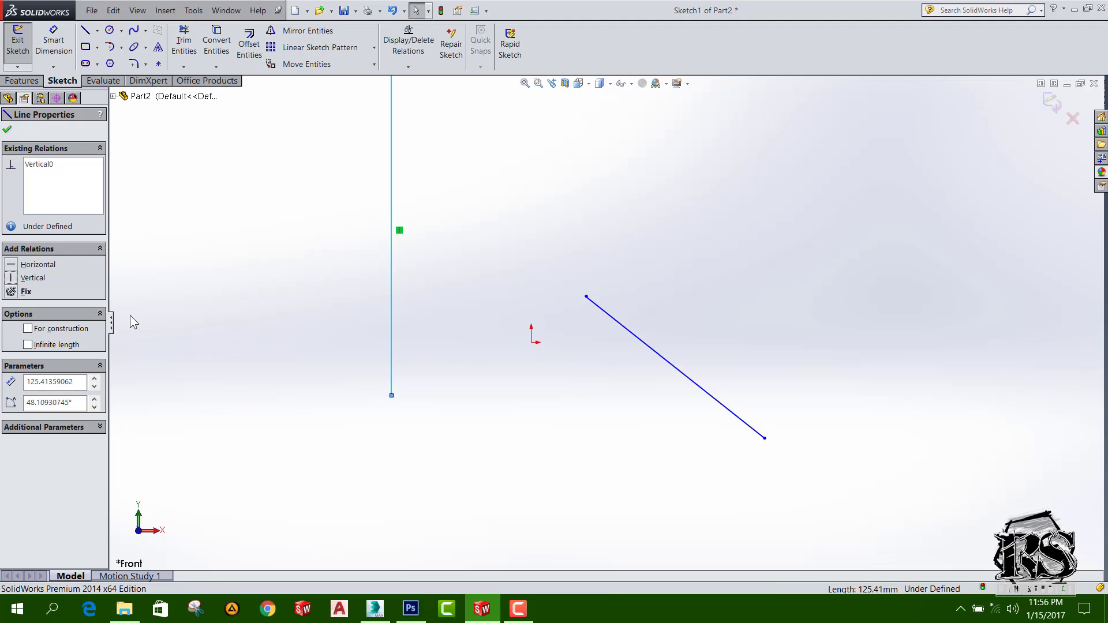
key(ctrl+z)
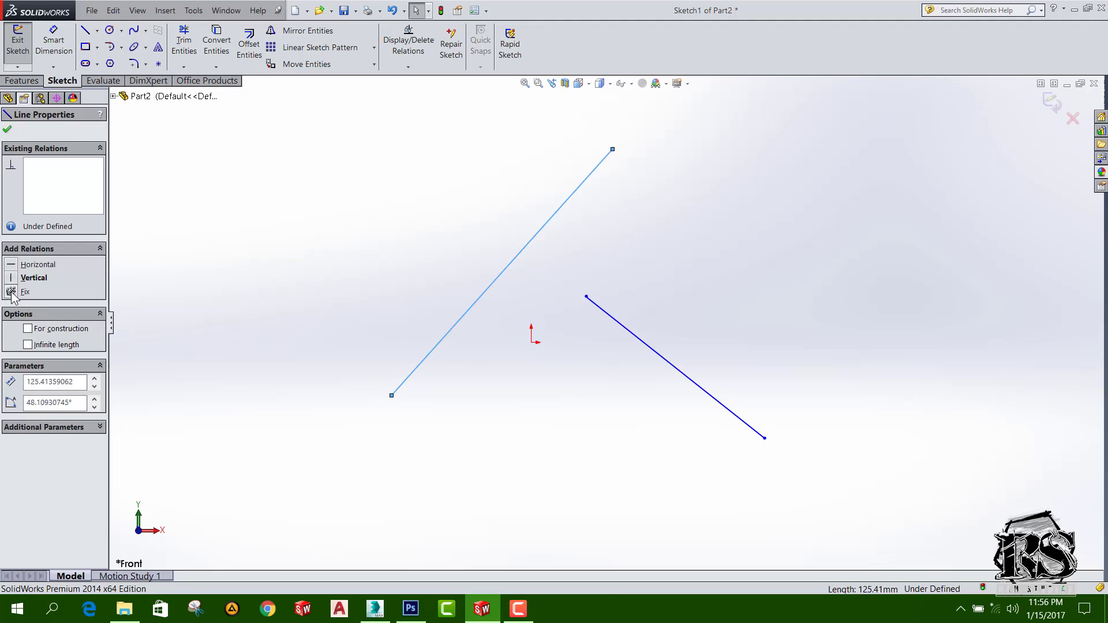
click(10, 292)
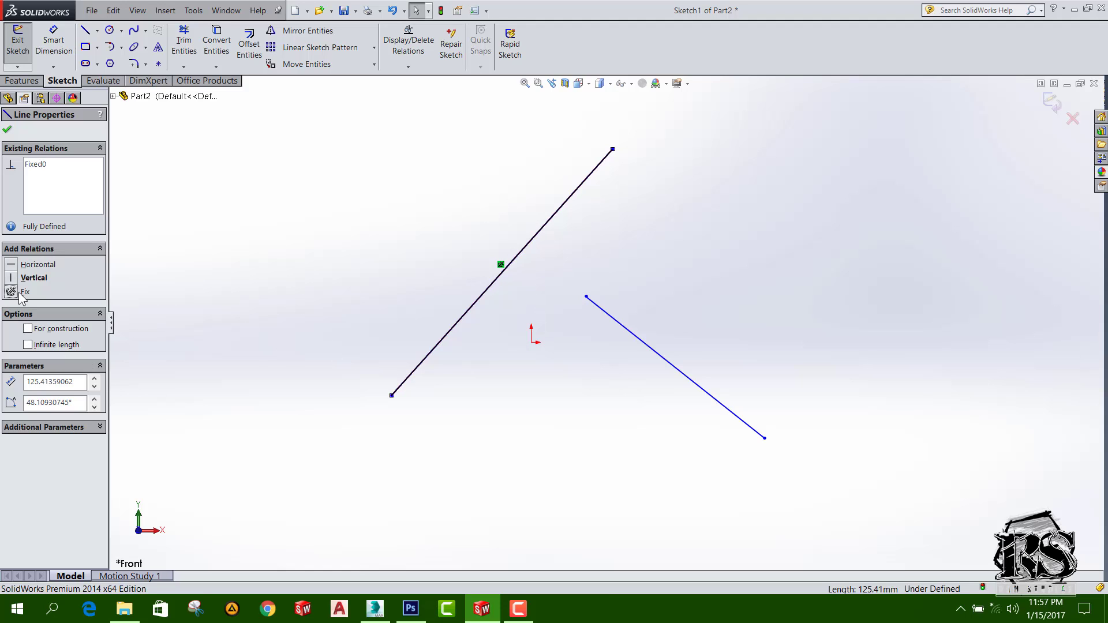
key(ctrl+z)
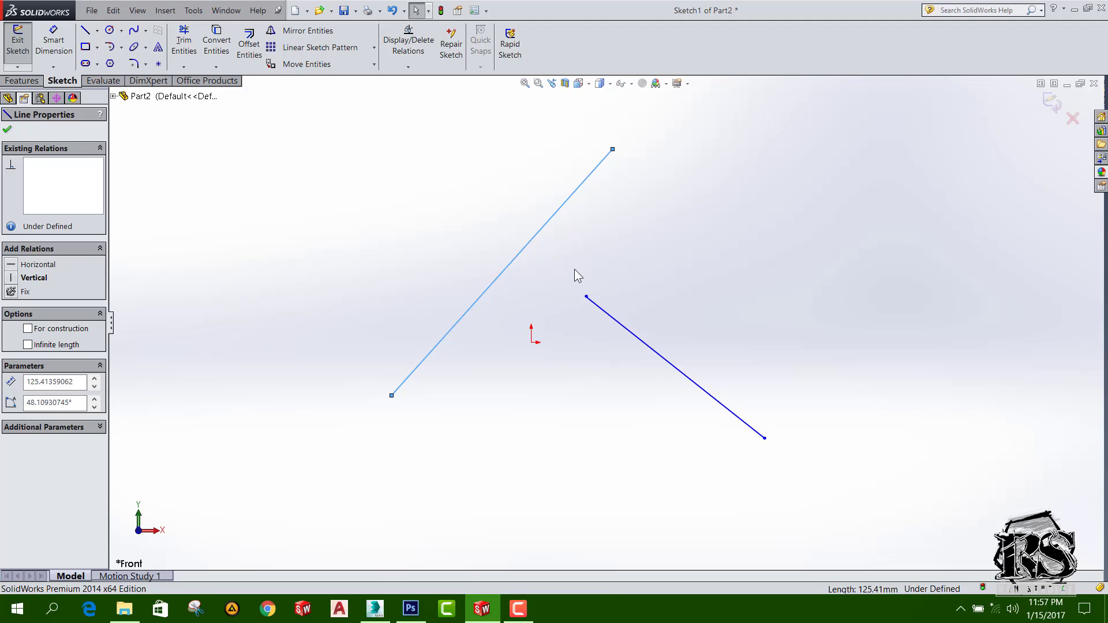
click(7, 129)
Reopen Add Relation with both Line7 and the shorter Line9 selected
click(407, 67)
click(416, 93)
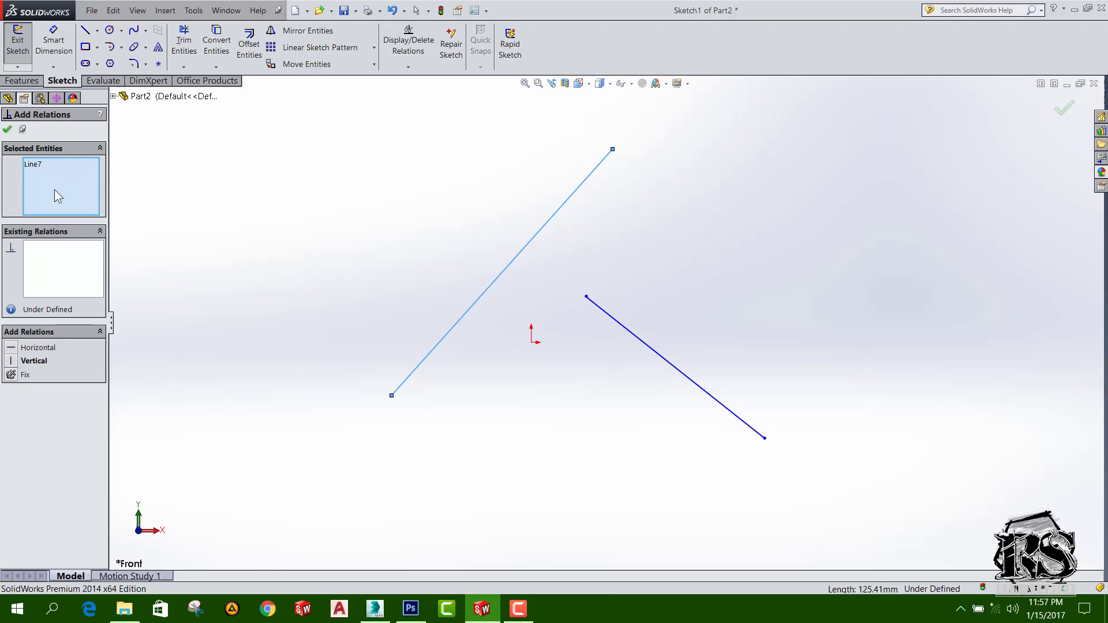
click(620, 327)
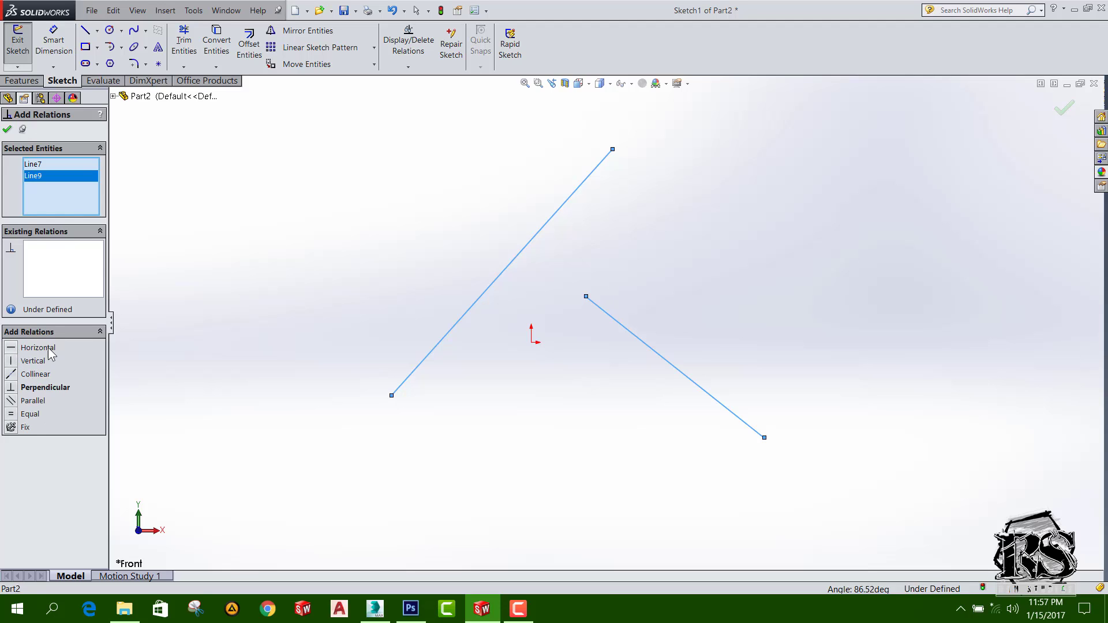
Preview Horizontal, Vertical and Collinear relations on both lines, undoing each
click(10, 348)
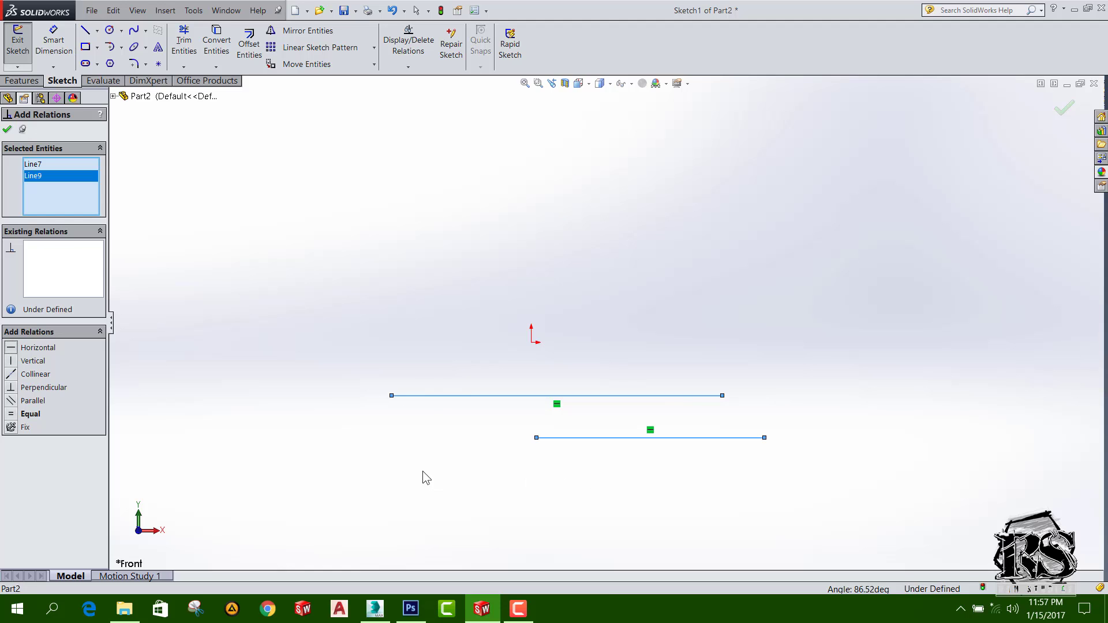
key(ctrl+z)
click(27, 363)
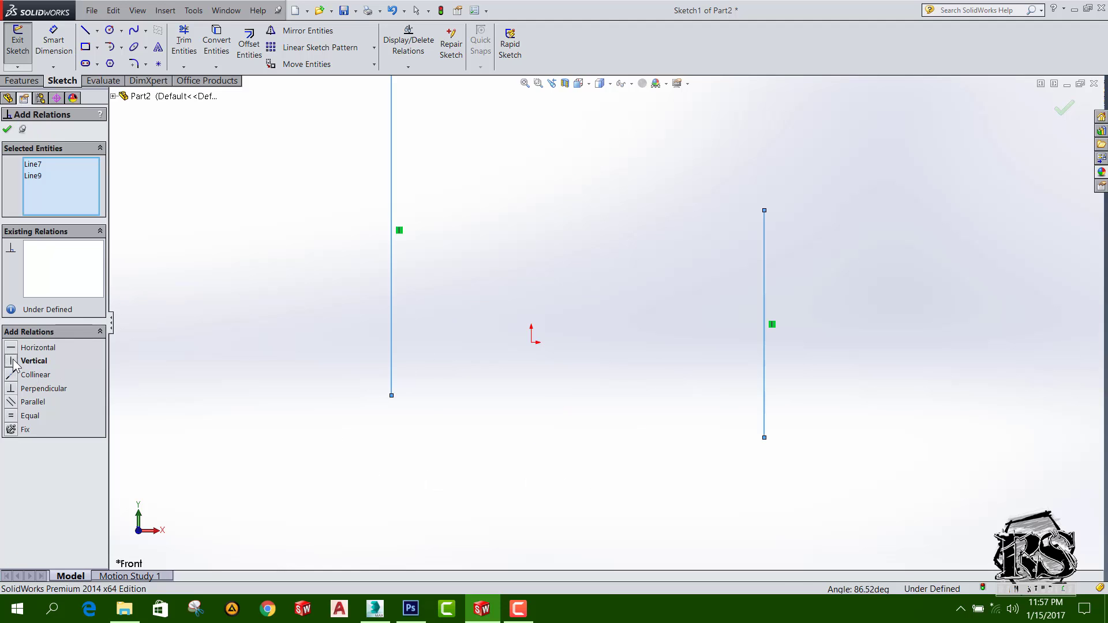
key(ctrl+z)
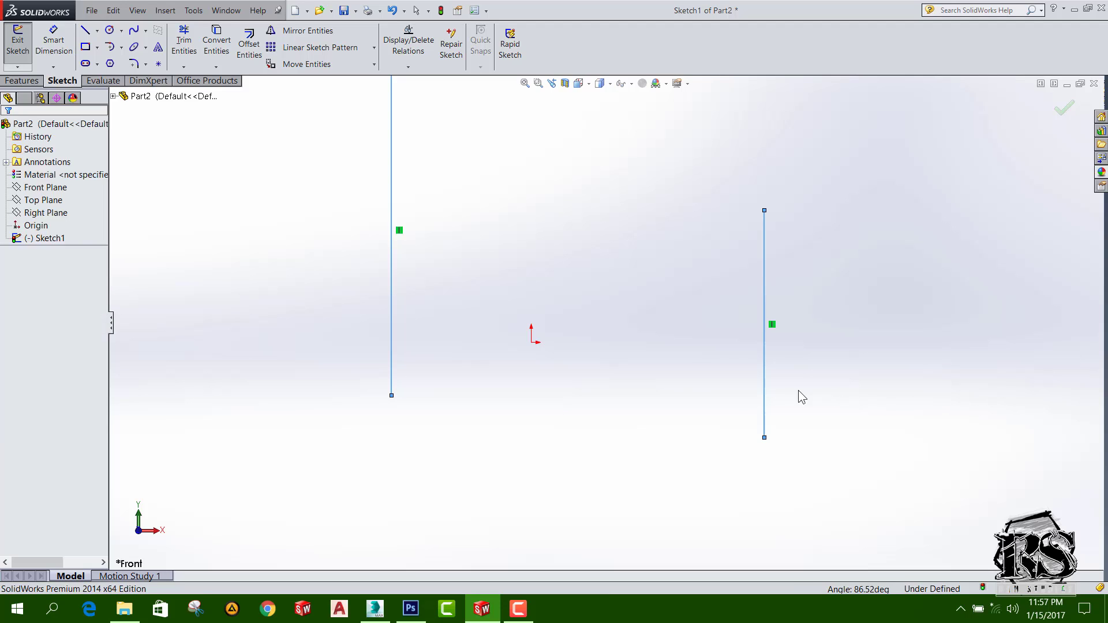
click(13, 375)
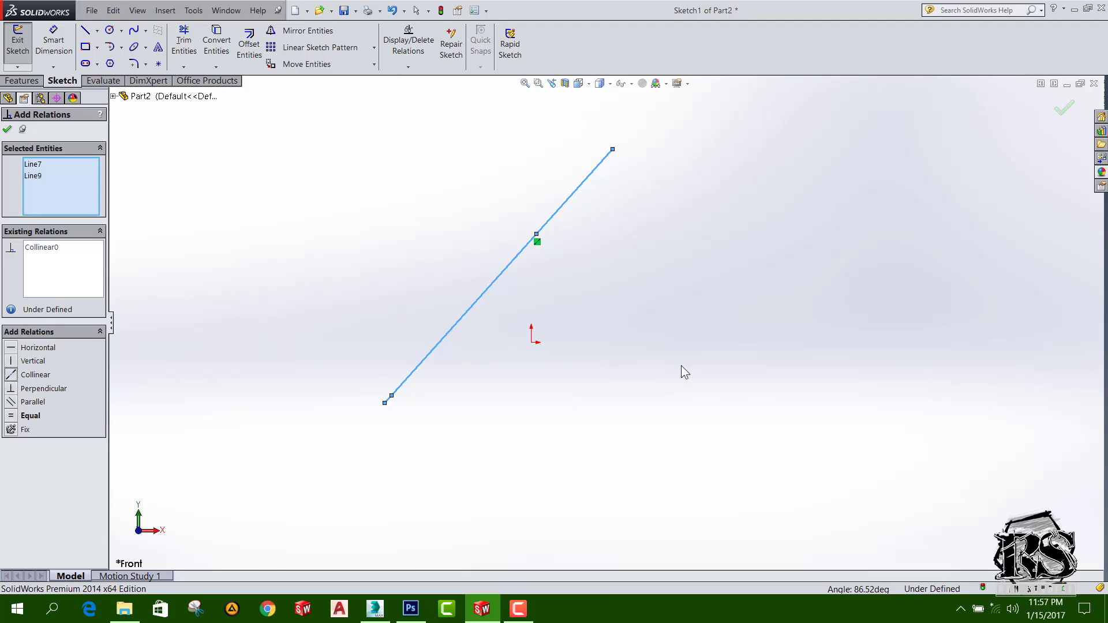
key(ctrl+z)
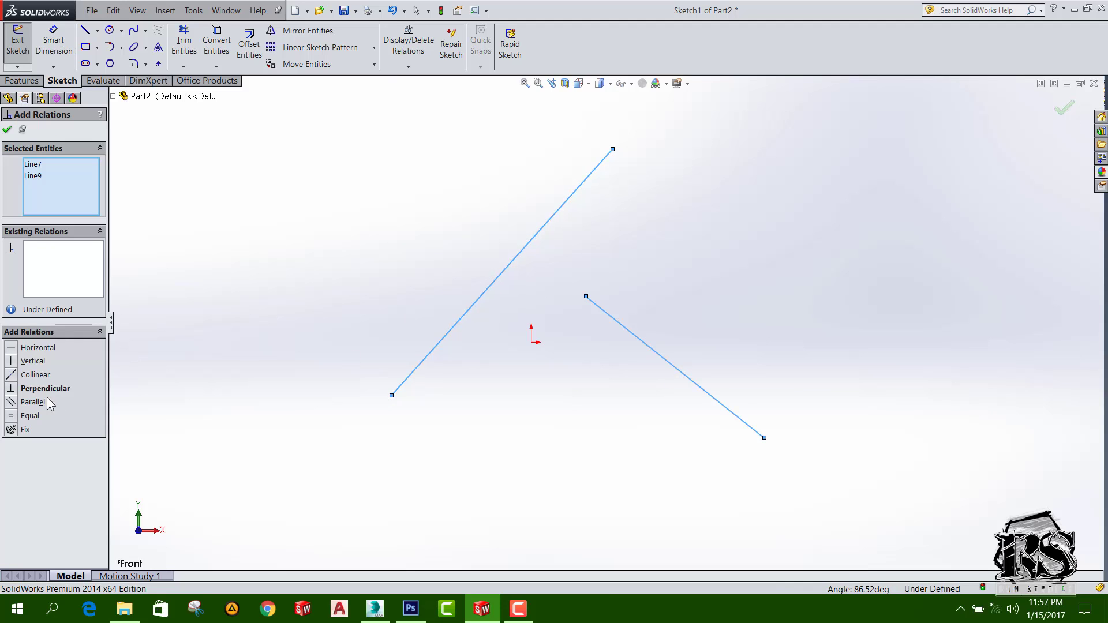
Keep the lines perpendicular; preview and undo Equal, Parallel and Fix, then close the panel
click(11, 389)
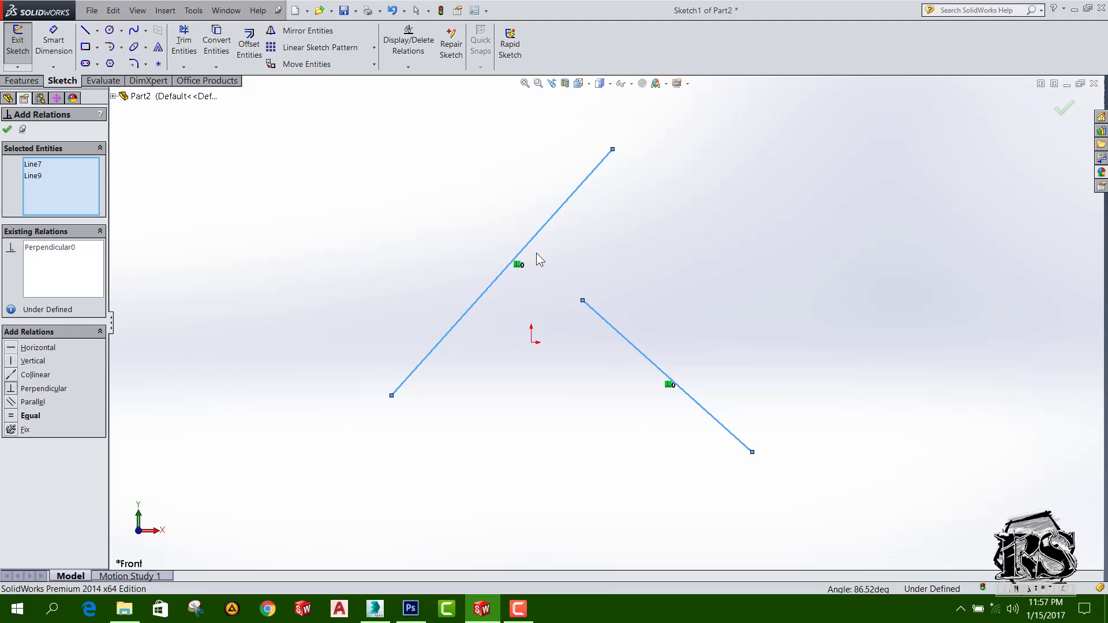
click(11, 416)
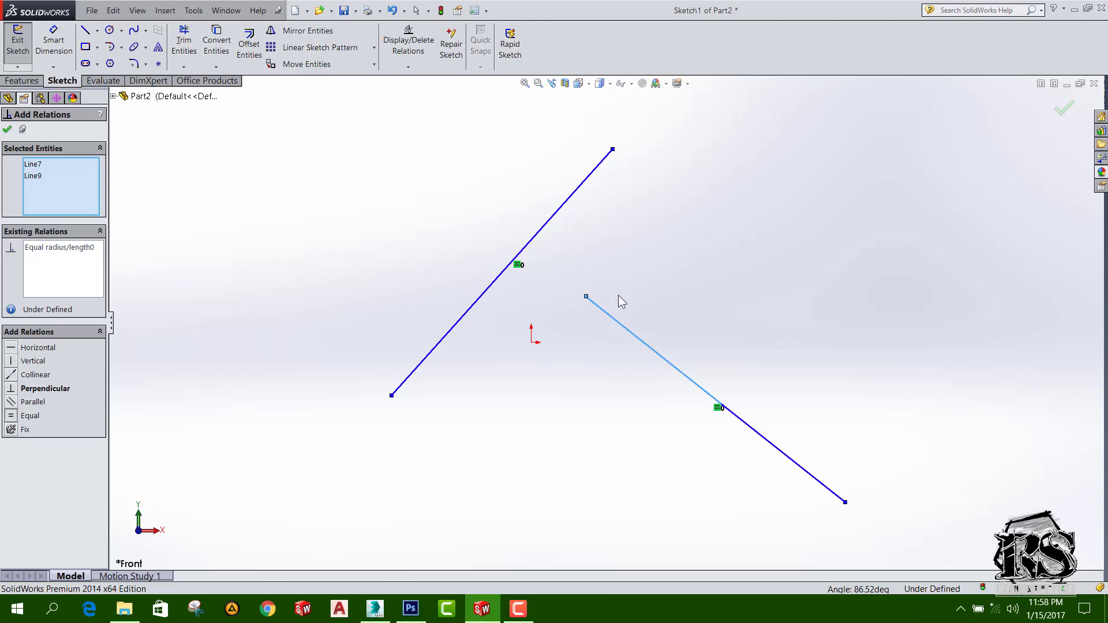
key(ctrl+z)
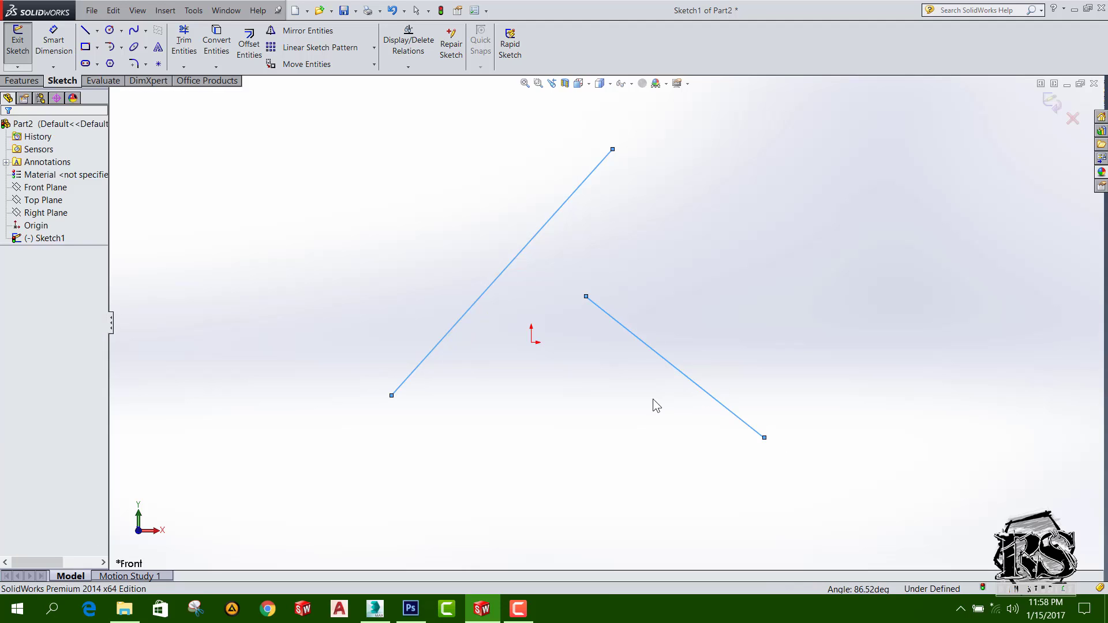
click(14, 402)
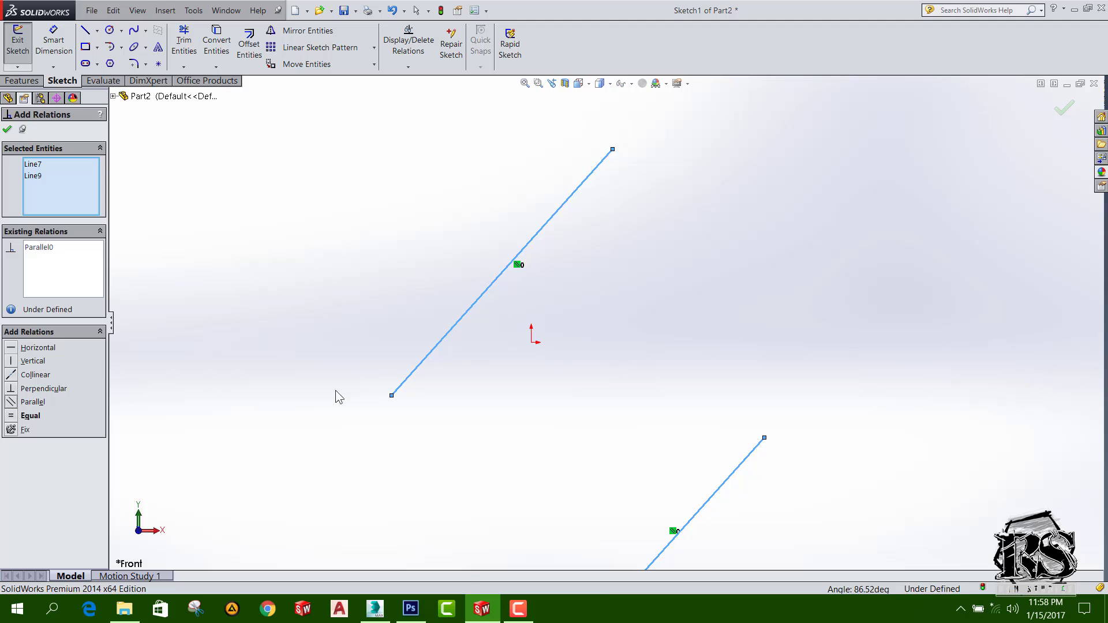
key(ctrl+z)
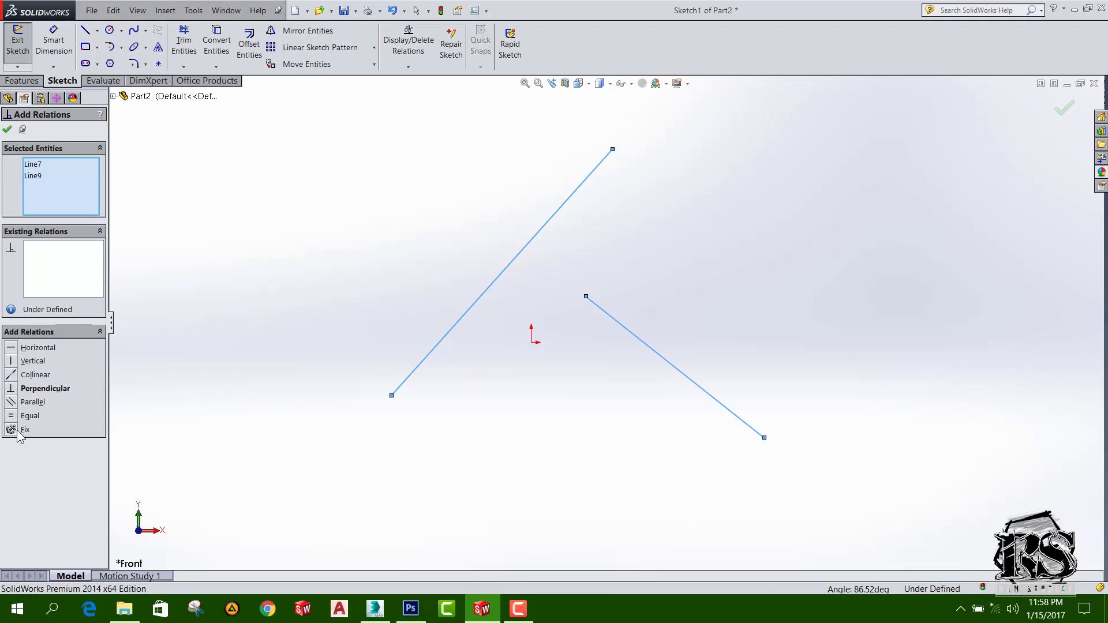
click(18, 430)
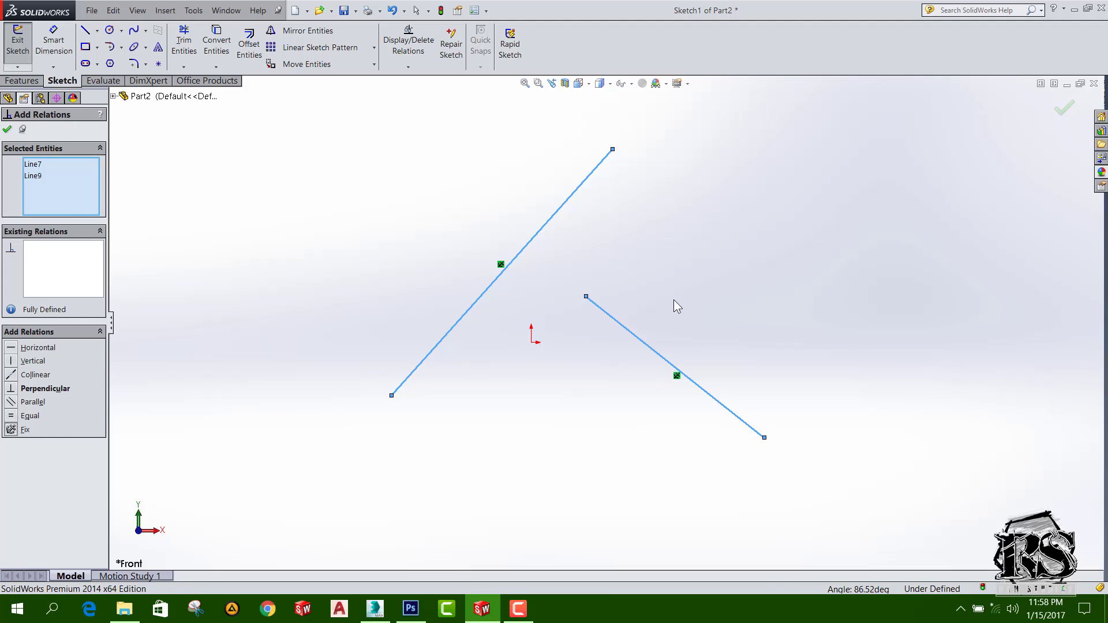
key(ctrl+z)
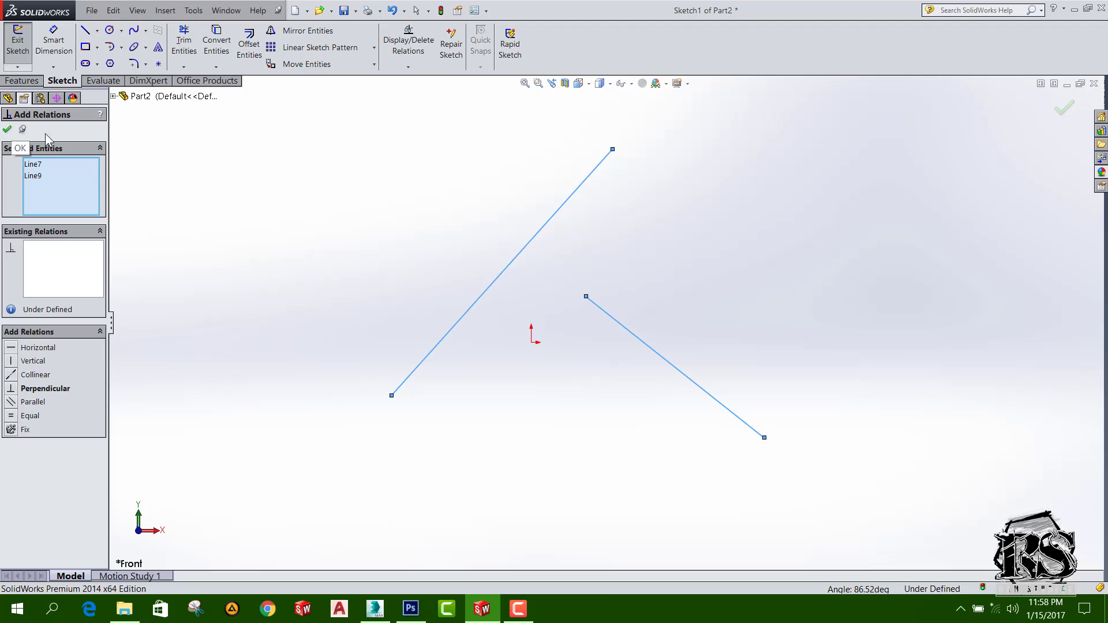
click(8, 129)
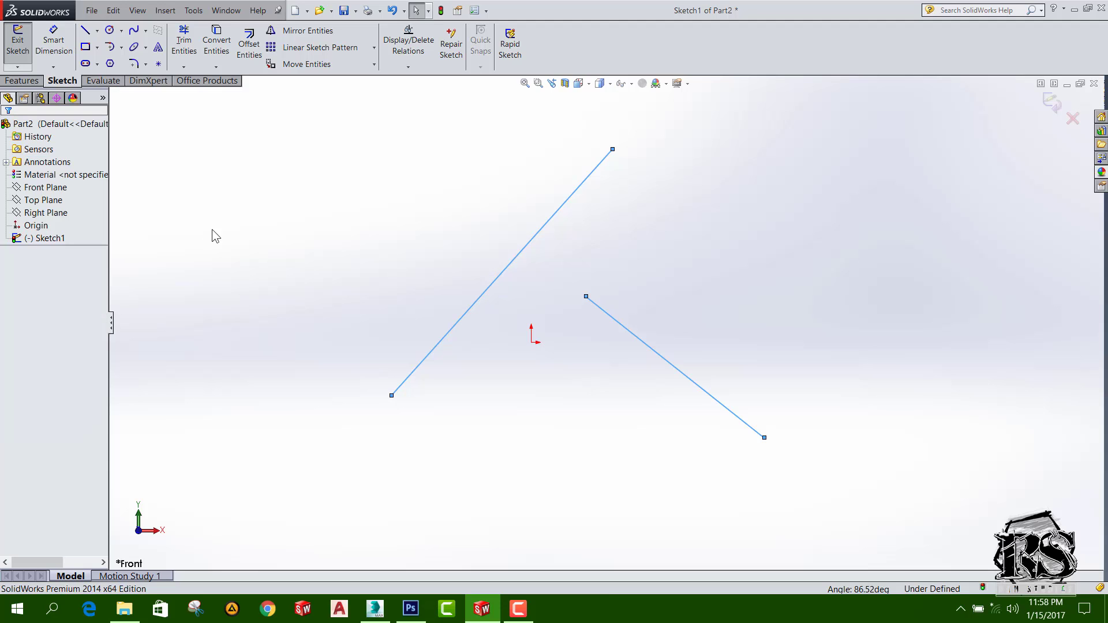
Delete both existing lines from the sketch
ctrl+click(525, 252)
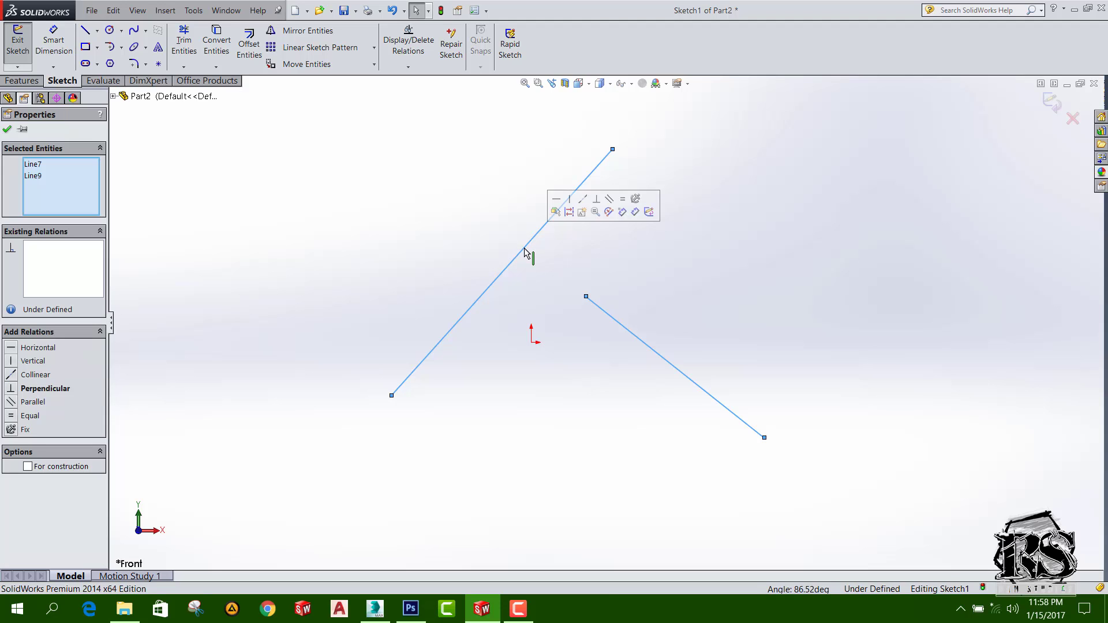
click(8, 129)
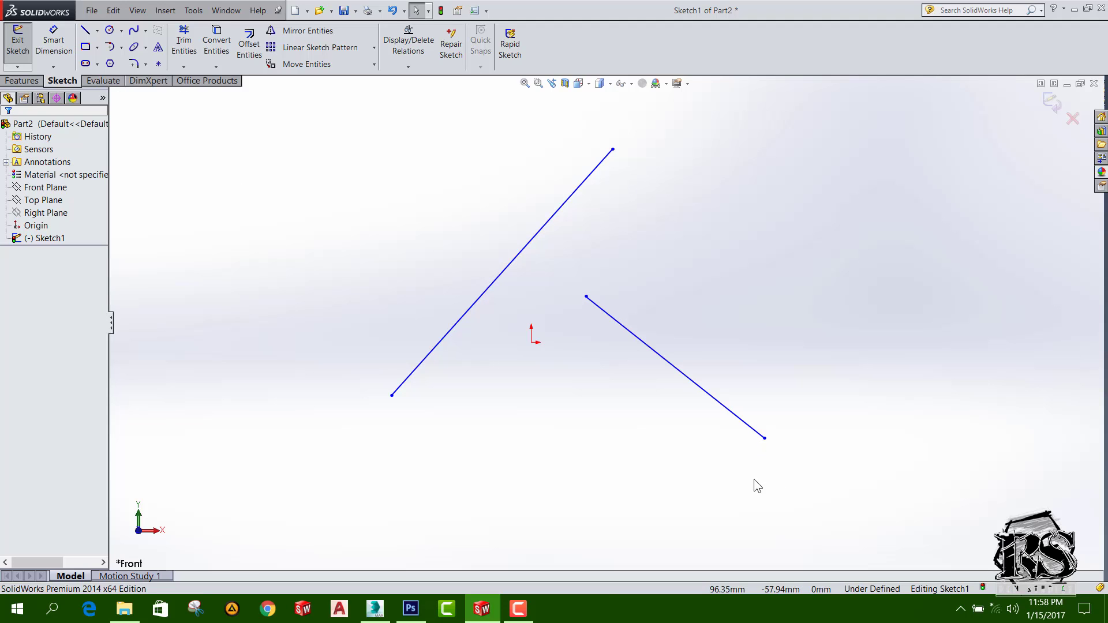
drag(421, 204, 831, 491)
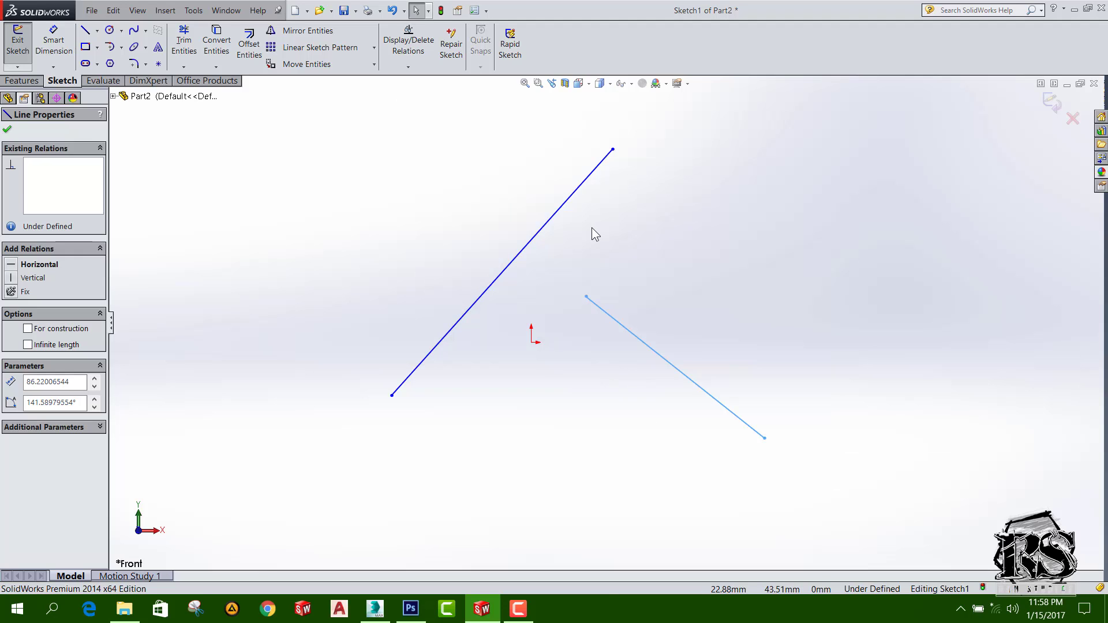
key(Delete)
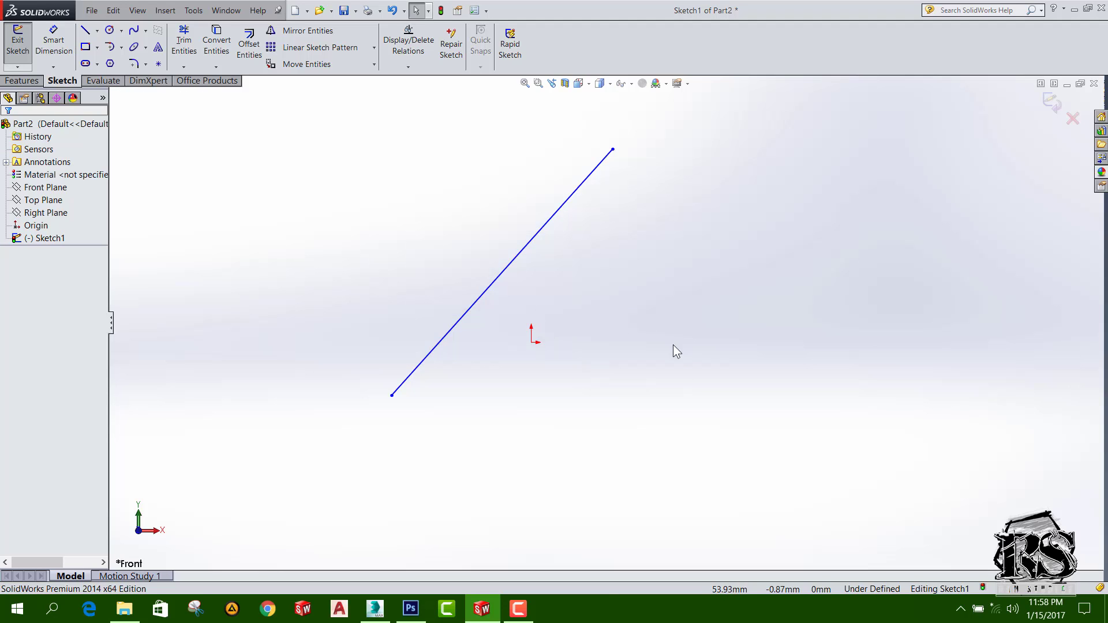
drag(674, 346, 434, 113)
key(Delete)
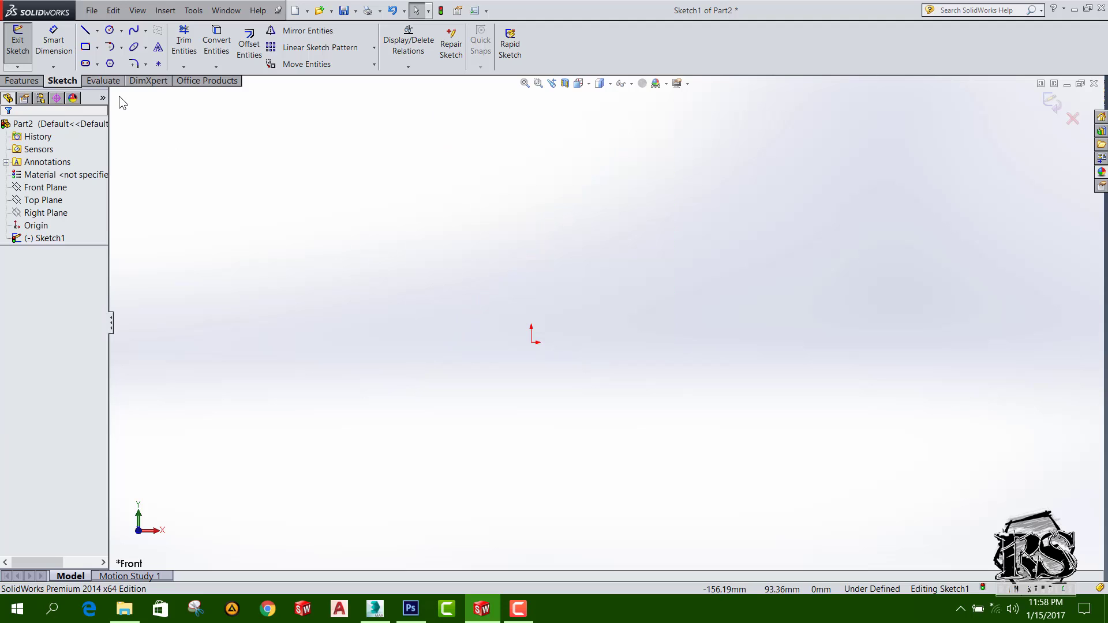
Draw a new diagonal line and a near-vertical line right of the origin, then exit the Line tool
click(85, 30)
click(299, 372)
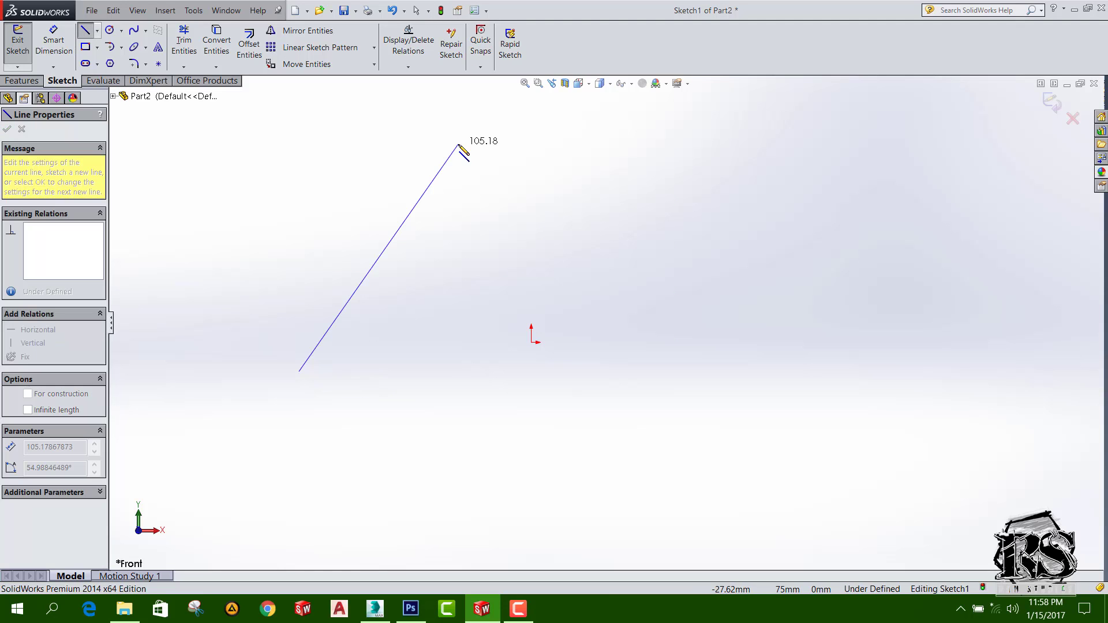
click(459, 145)
key(Escape)
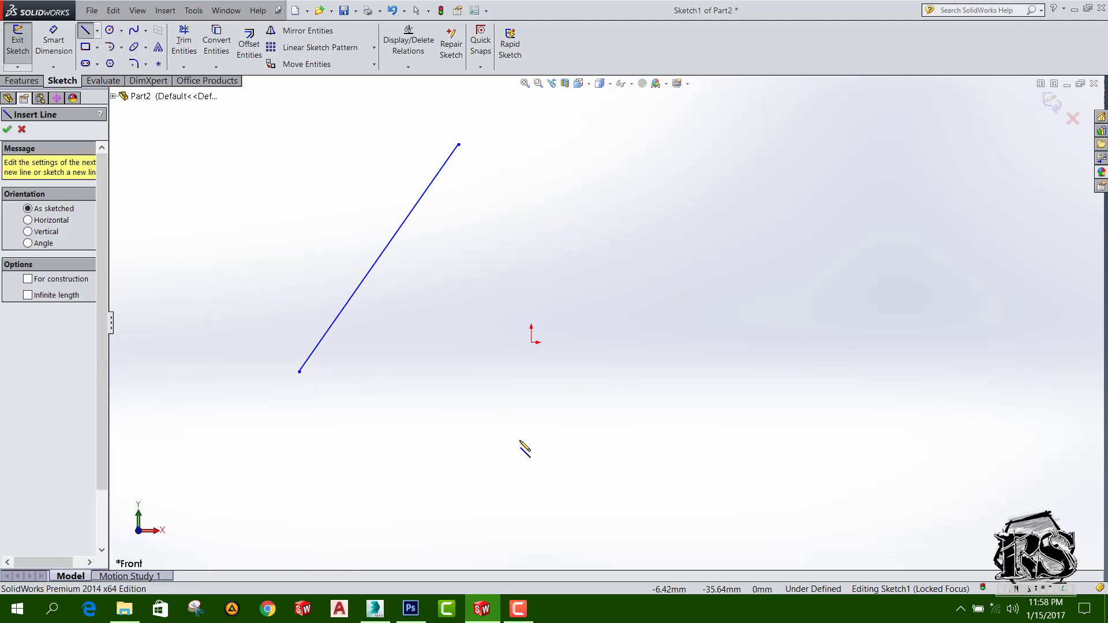
click(519, 440)
click(515, 231)
right_click(601, 282)
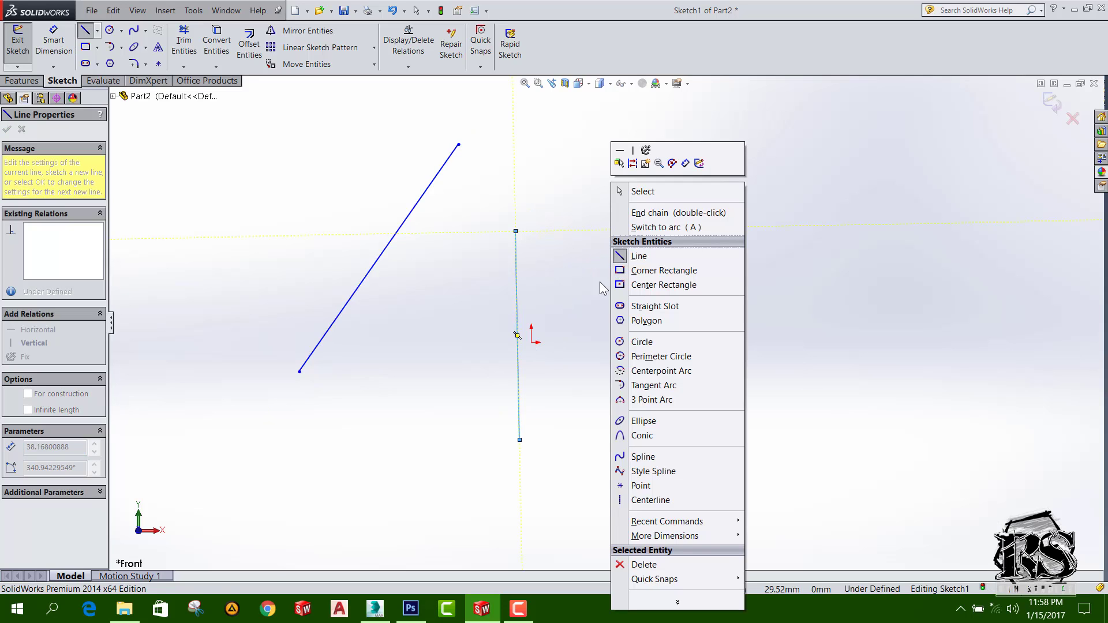
click(637, 192)
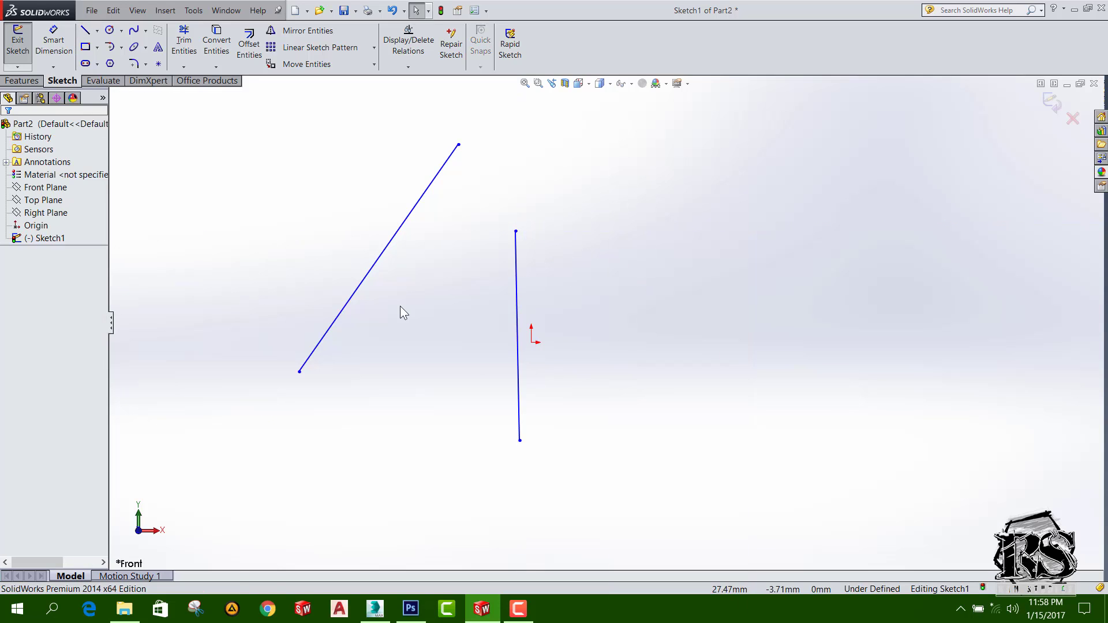
scroll(652, 333, down, 1)
scroll(652, 334, down, 1)
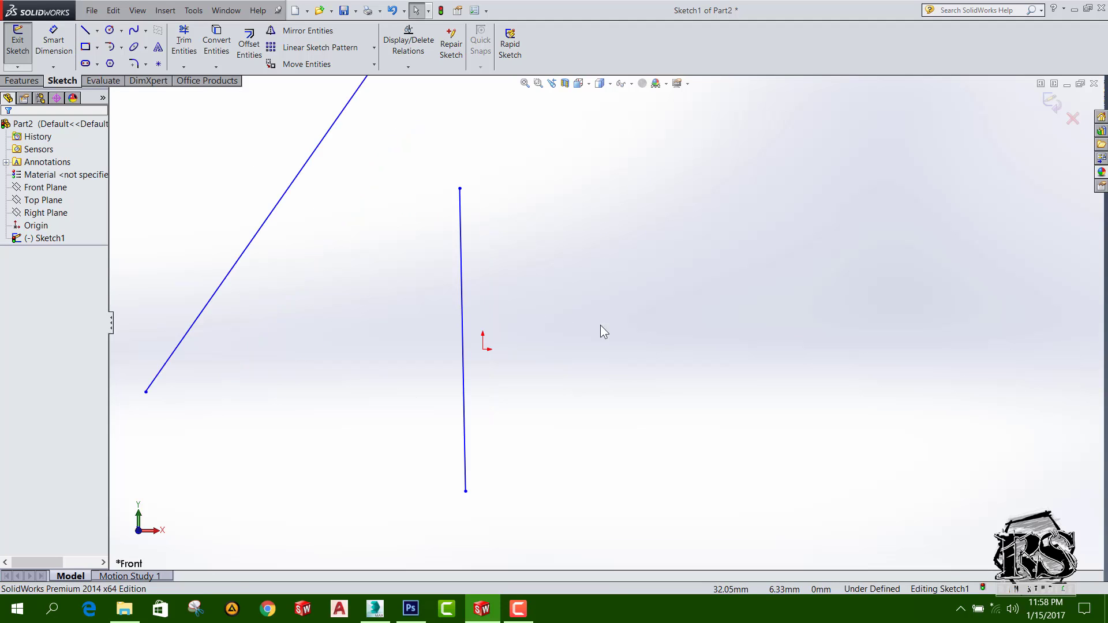
scroll(600, 325, up, 5)
scroll(483, 312, down, 1)
scroll(496, 225, down, 1)
scroll(562, 404, down, 2)
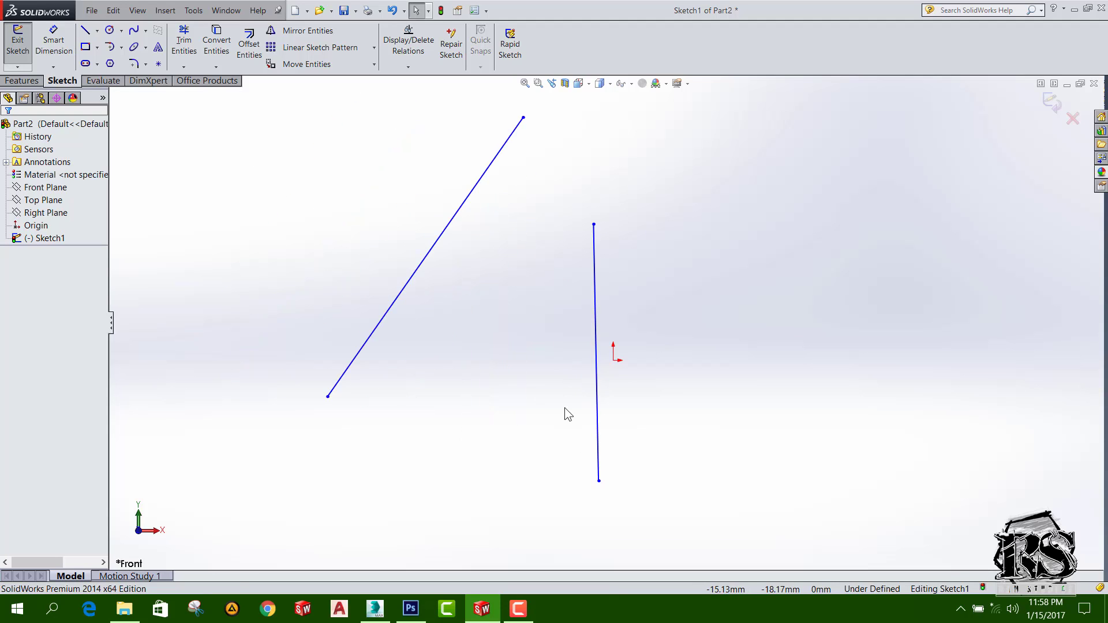
scroll(566, 410, up, 1)
scroll(568, 404, down, 1)
Select the diagonal and vertical lines together, view Display/Delete Relations, then clear the selection
click(449, 219)
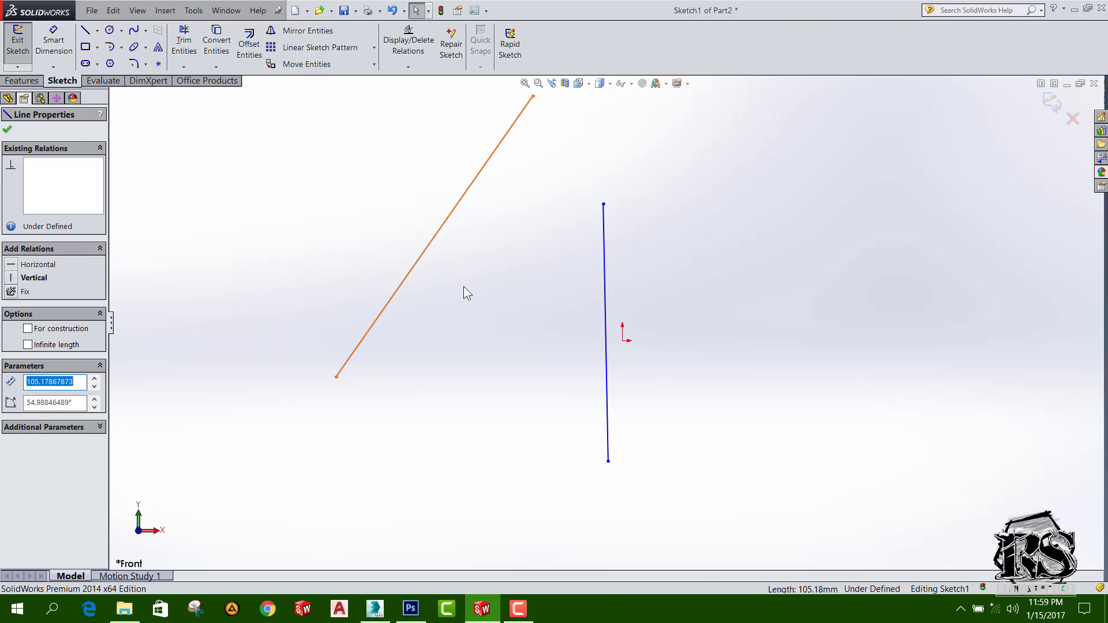
key(ctrl)
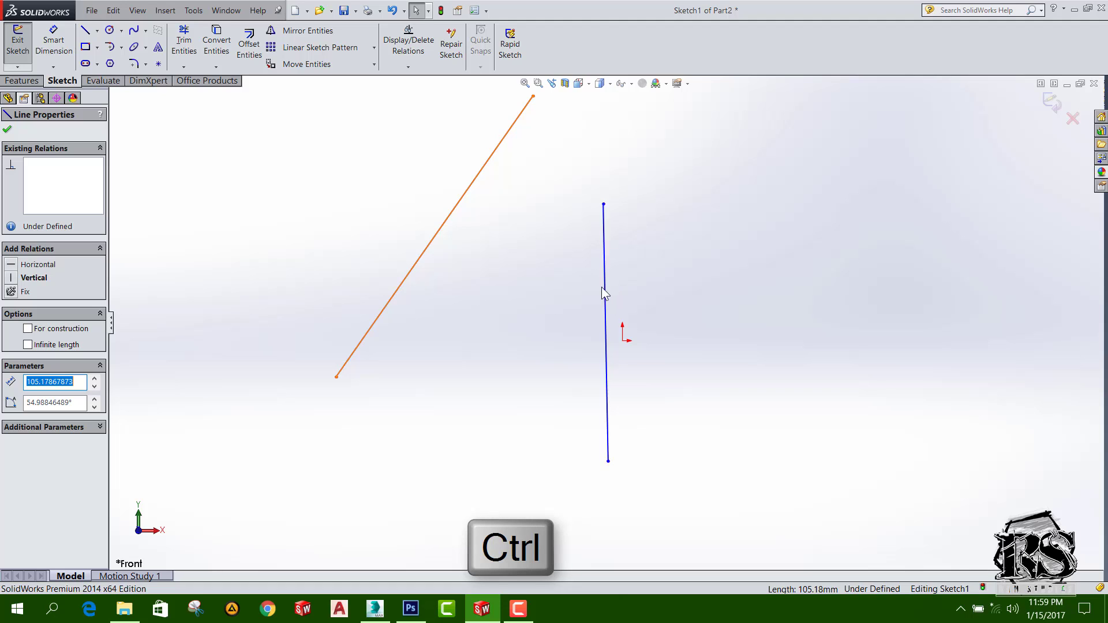
ctrl+click(603, 292)
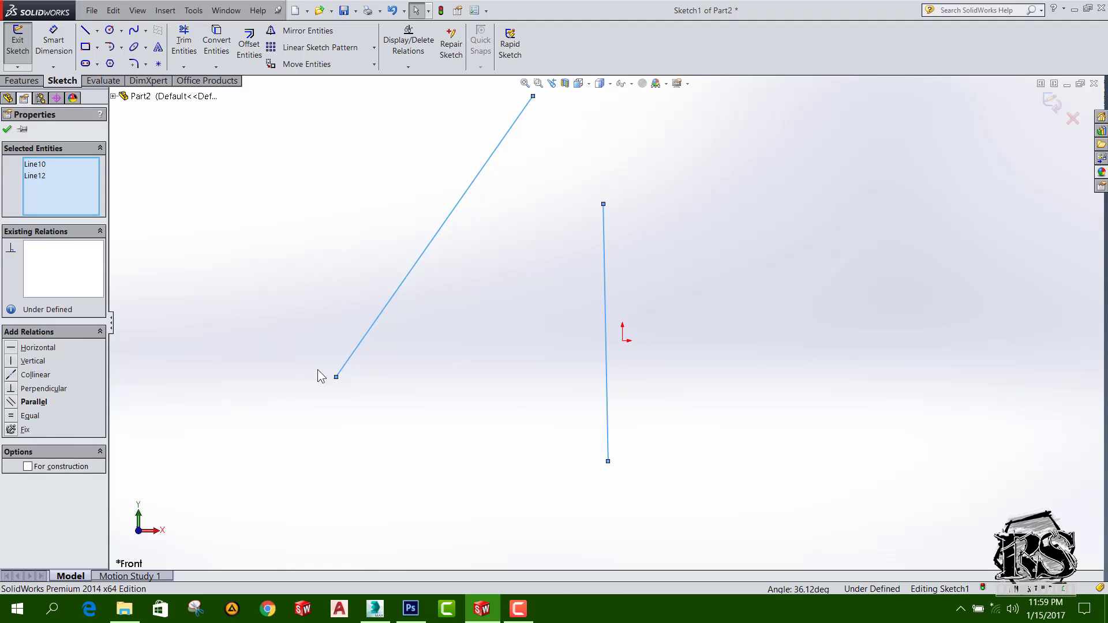
click(409, 67)
key(Escape)
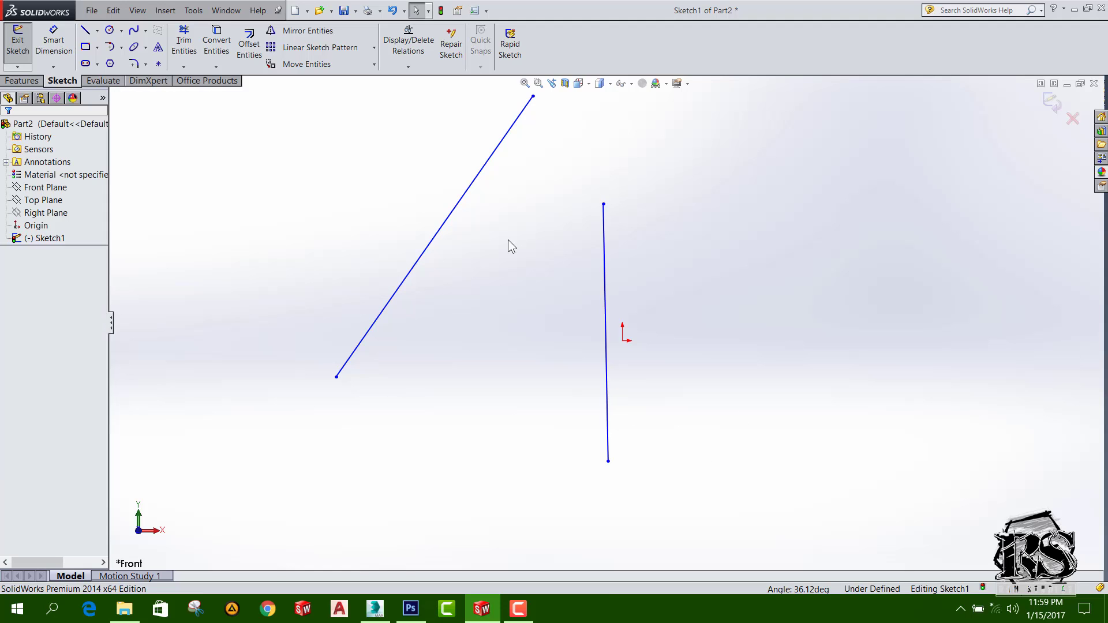
Box-select and delete the diagonal line, then box-select the vertical line for removal
key(ctrl+shift+z)
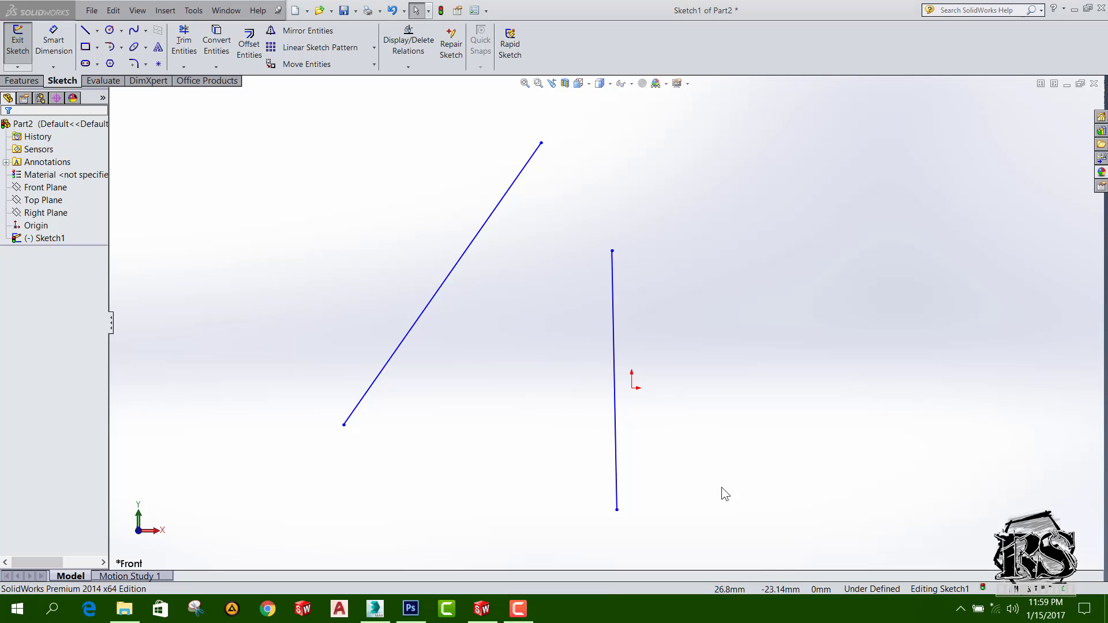
drag(718, 504, 277, 183)
key(Delete)
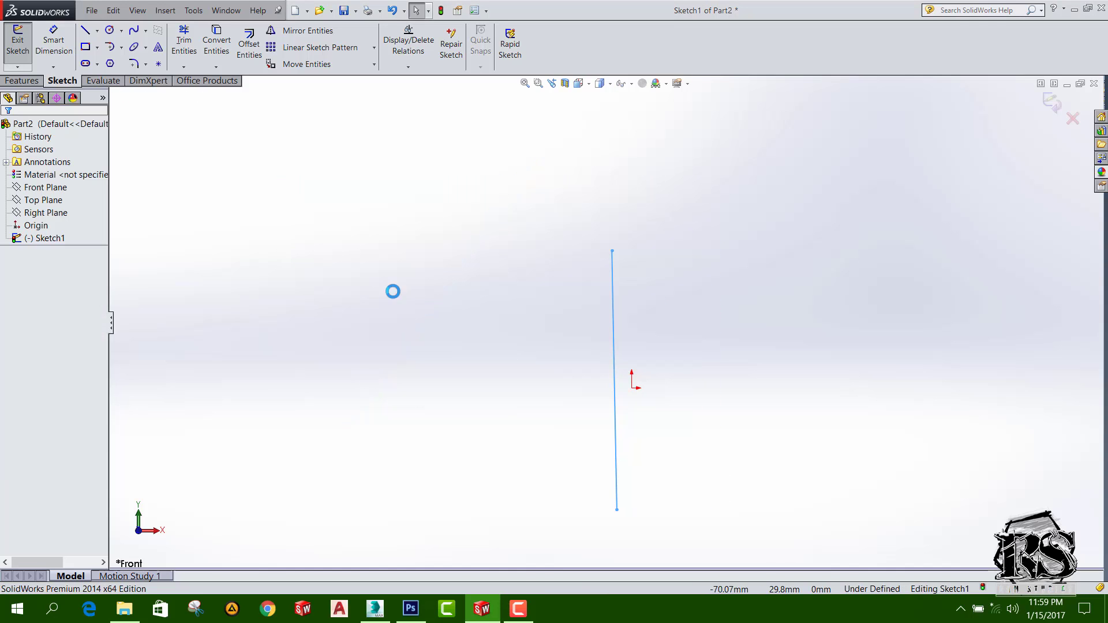
drag(716, 408, 442, 163)
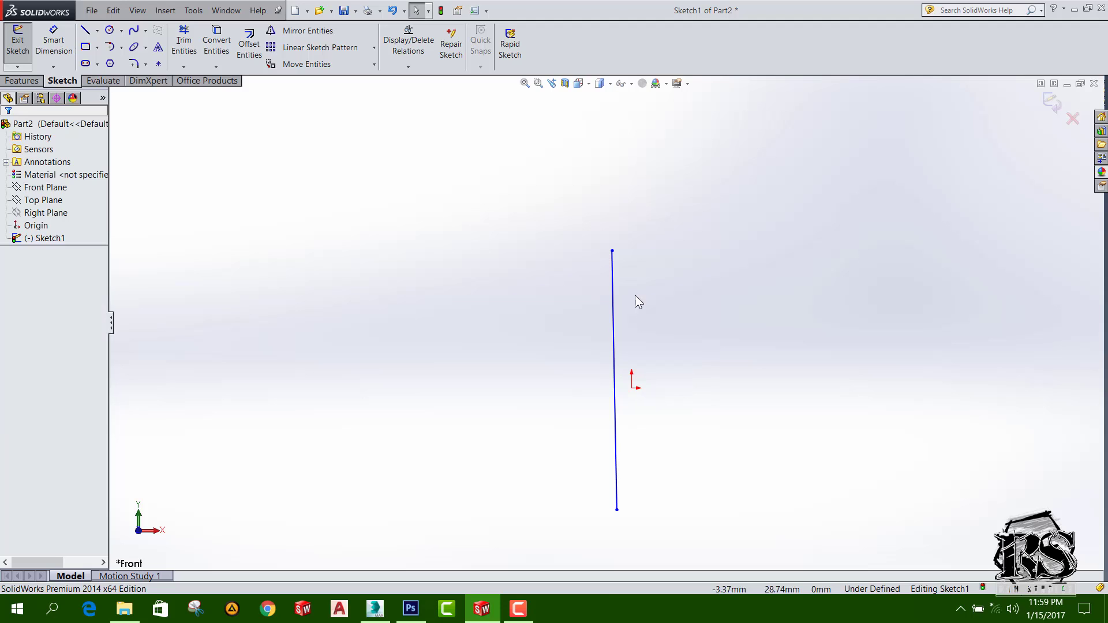
drag(681, 294, 521, 198)
Delete the vertical line and sketch two unequal circles, radii about 25 and 31
key(Delete)
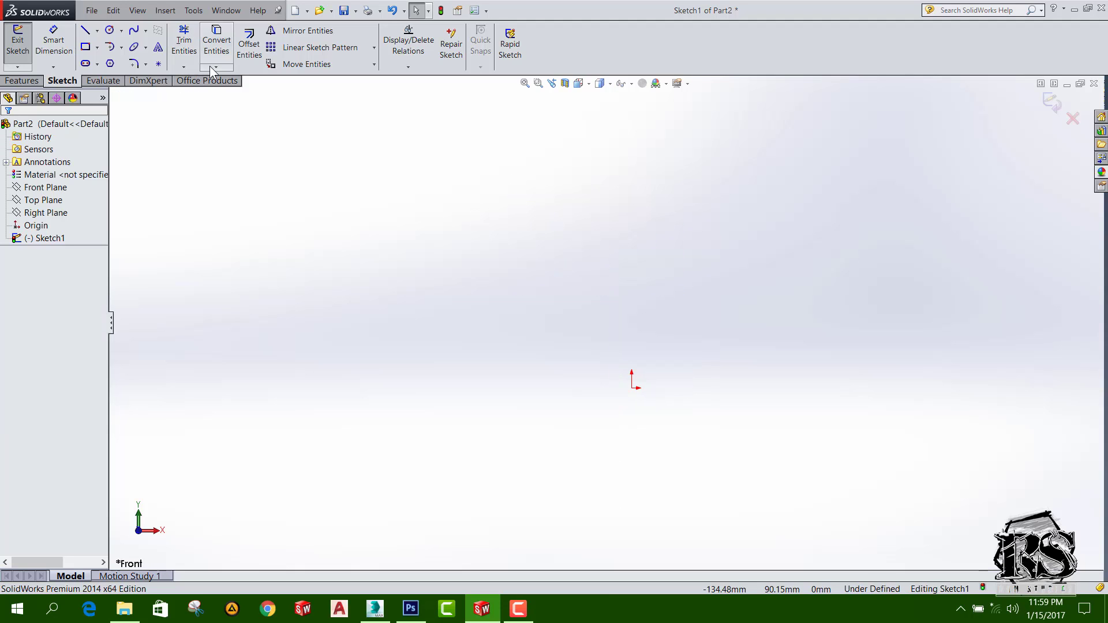
click(109, 30)
click(321, 222)
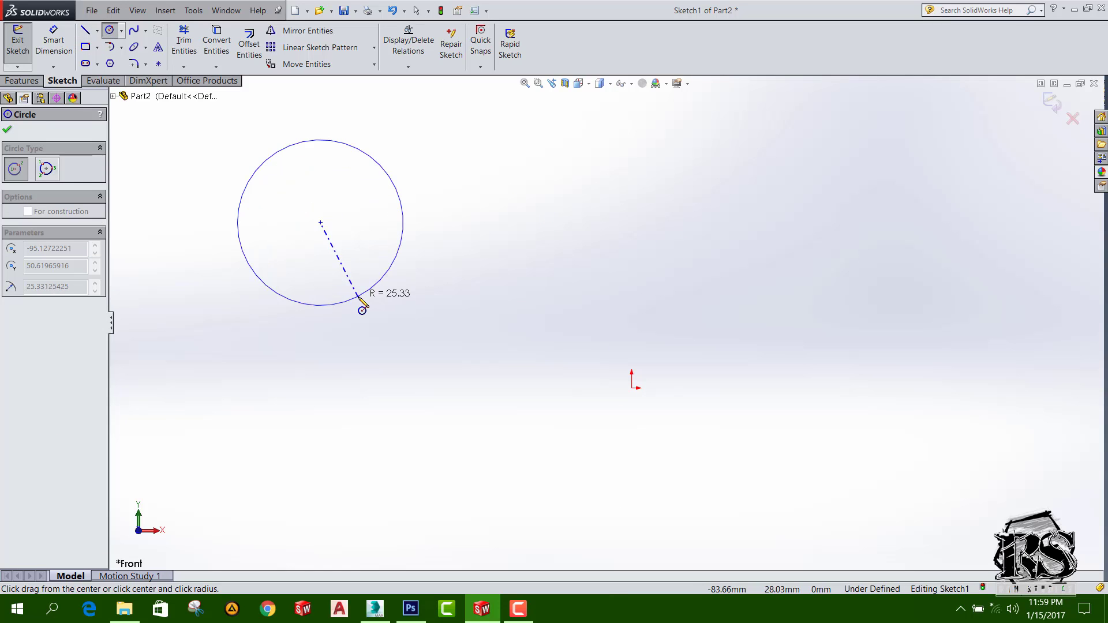
click(359, 295)
click(555, 291)
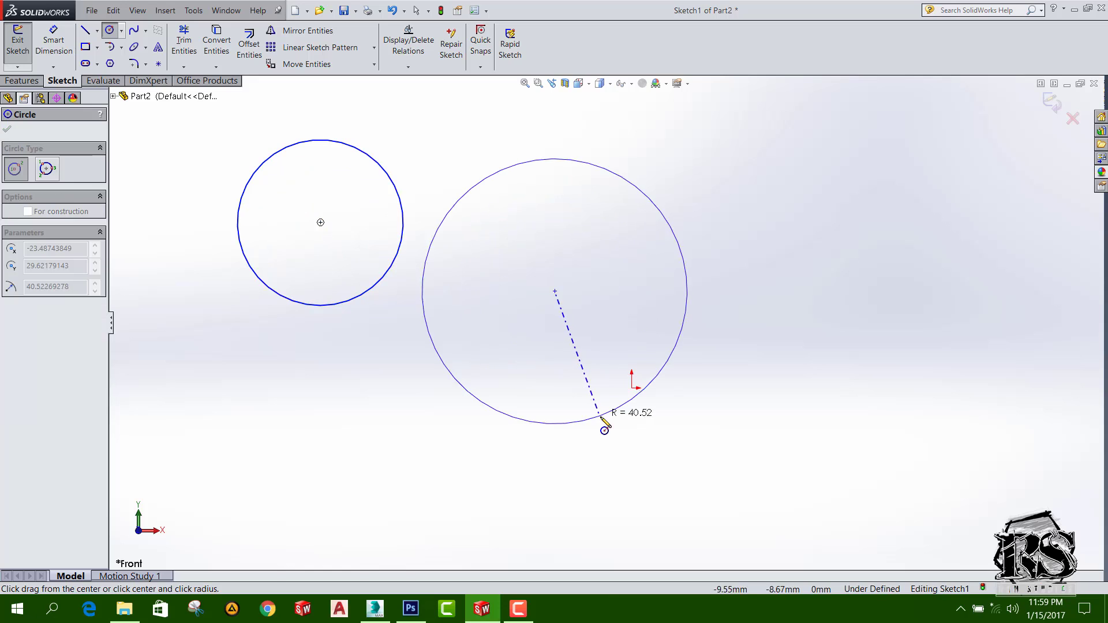
click(590, 386)
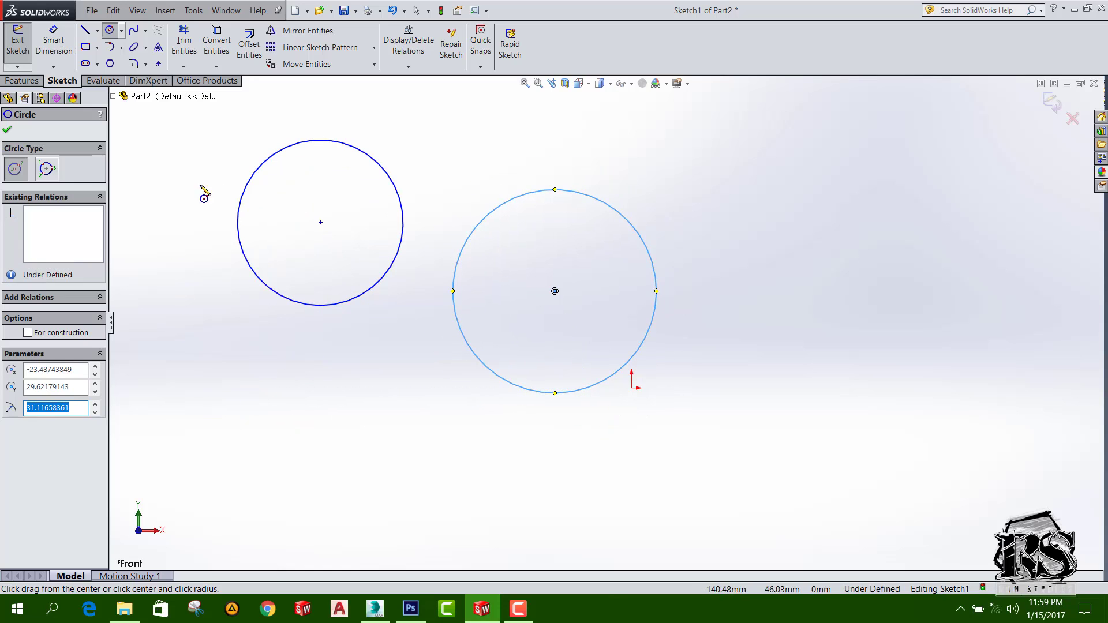
click(8, 131)
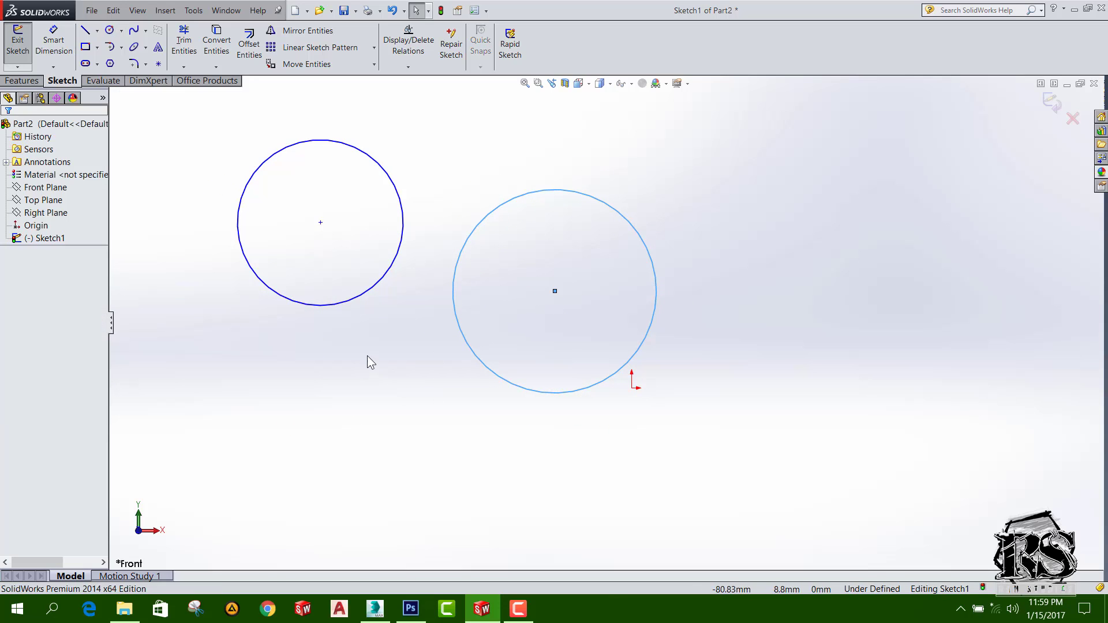
Try Coradial, Tangent, Concentric and Equal relations on both circles, undoing each one
click(363, 291)
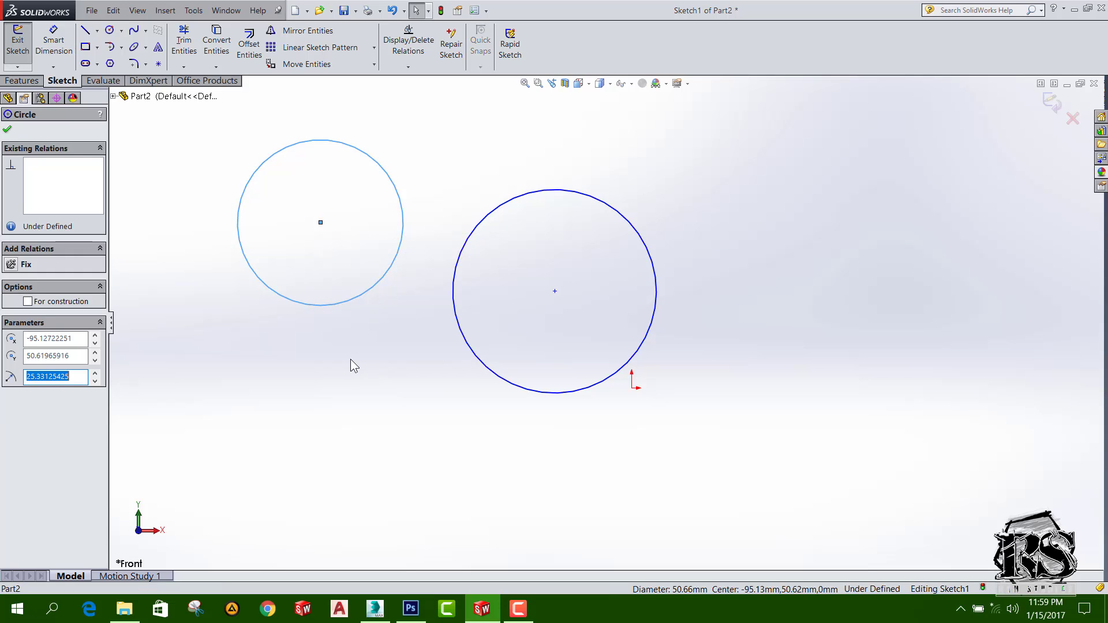
ctrl+click(456, 319)
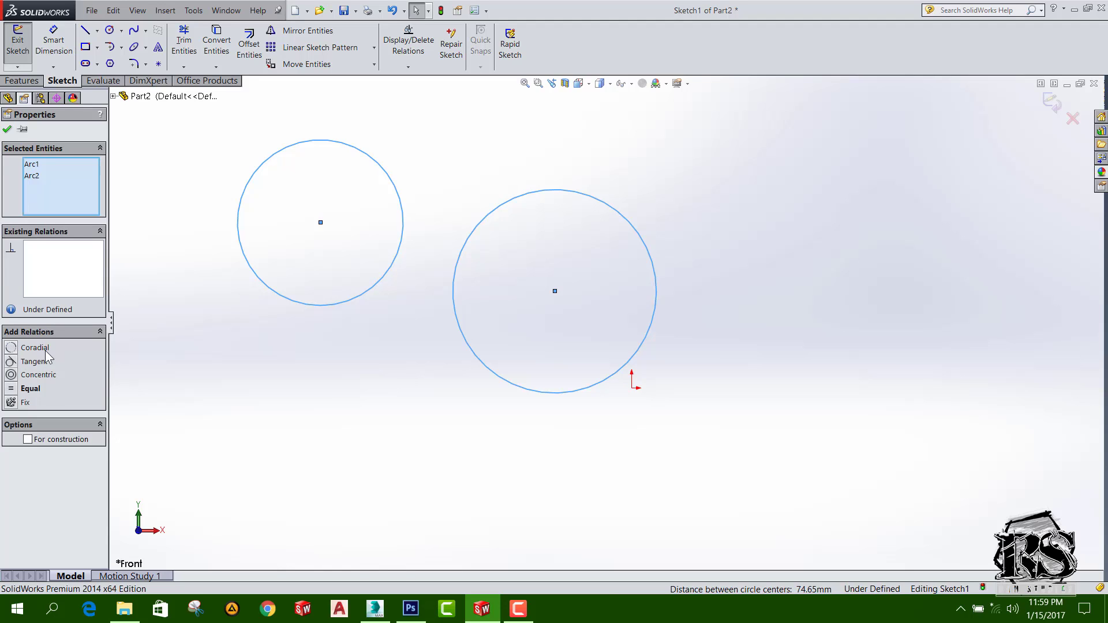
click(10, 348)
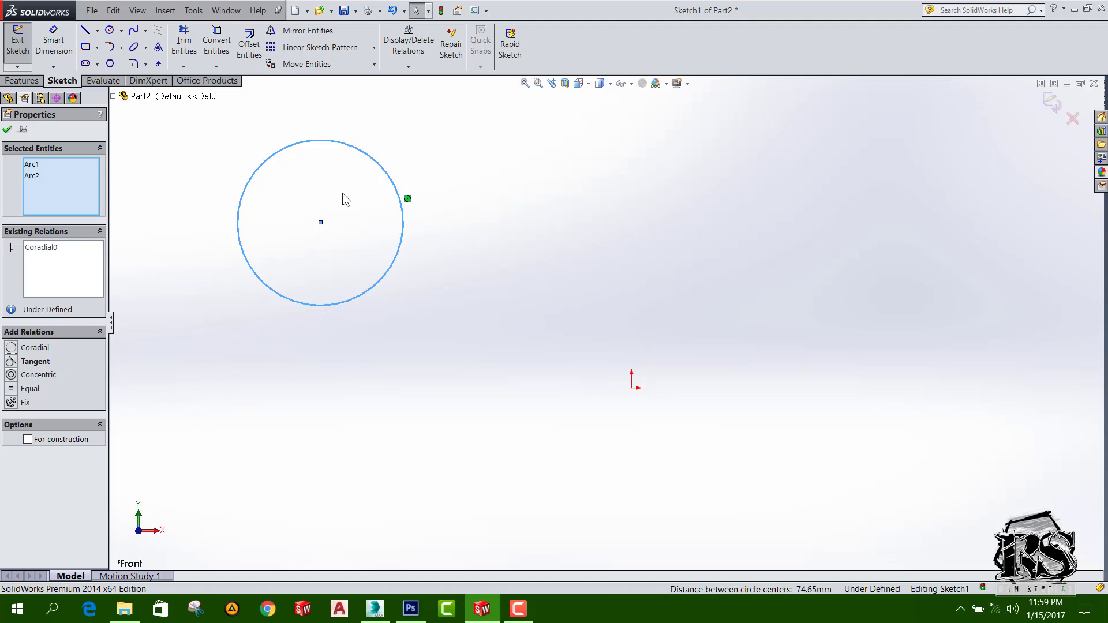
key(ctrl+z)
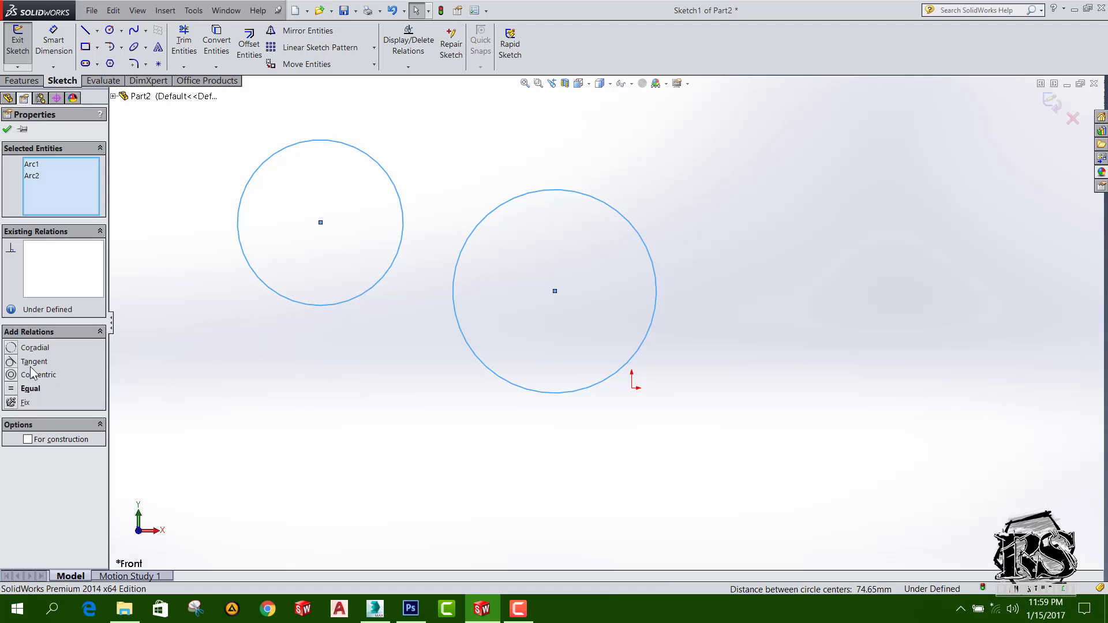
click(35, 362)
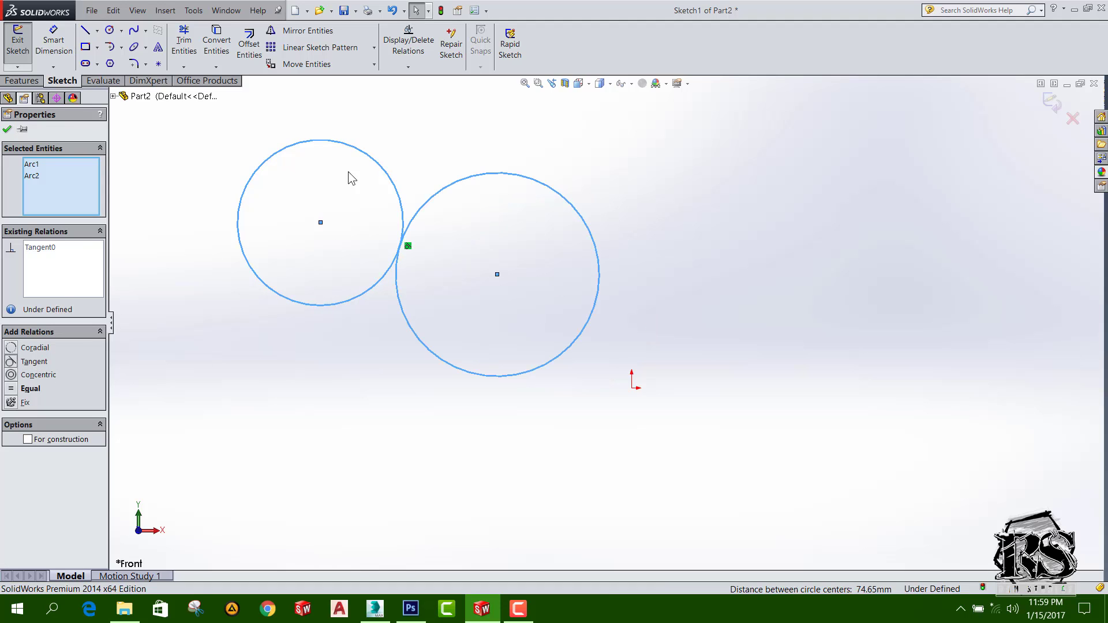
key(ctrl+z)
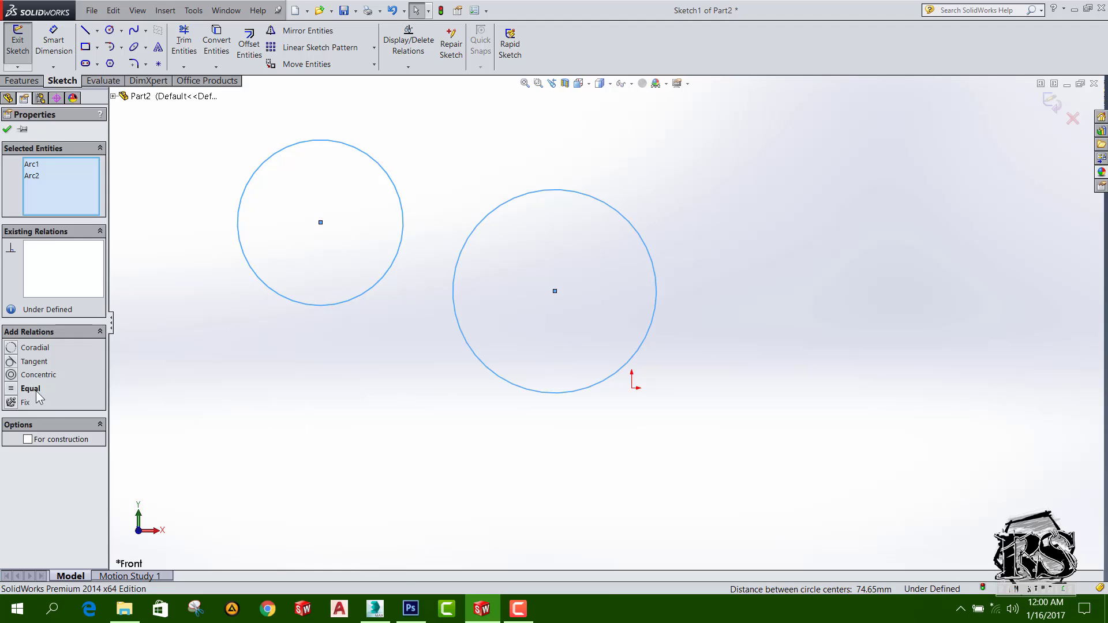
click(18, 375)
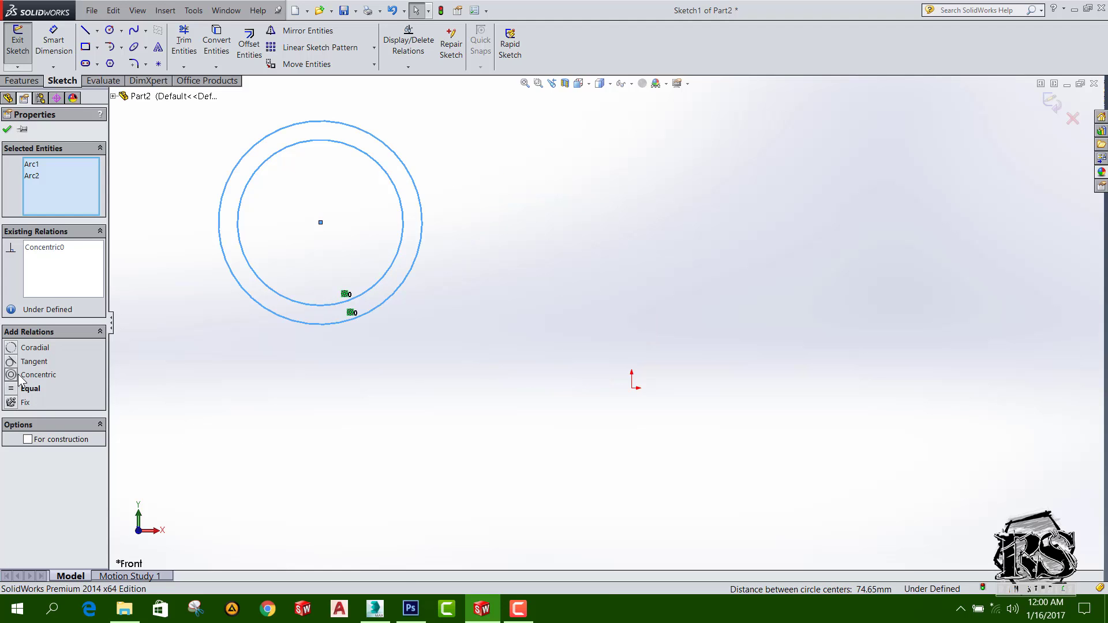
key(ctrl+z)
click(23, 396)
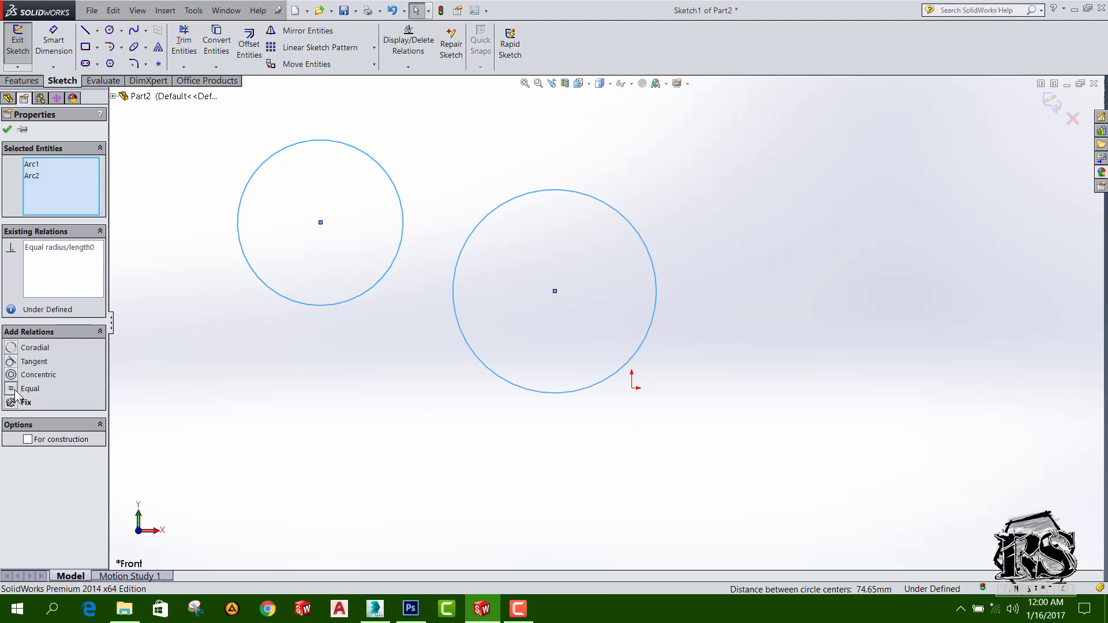
key(ctrl+z)
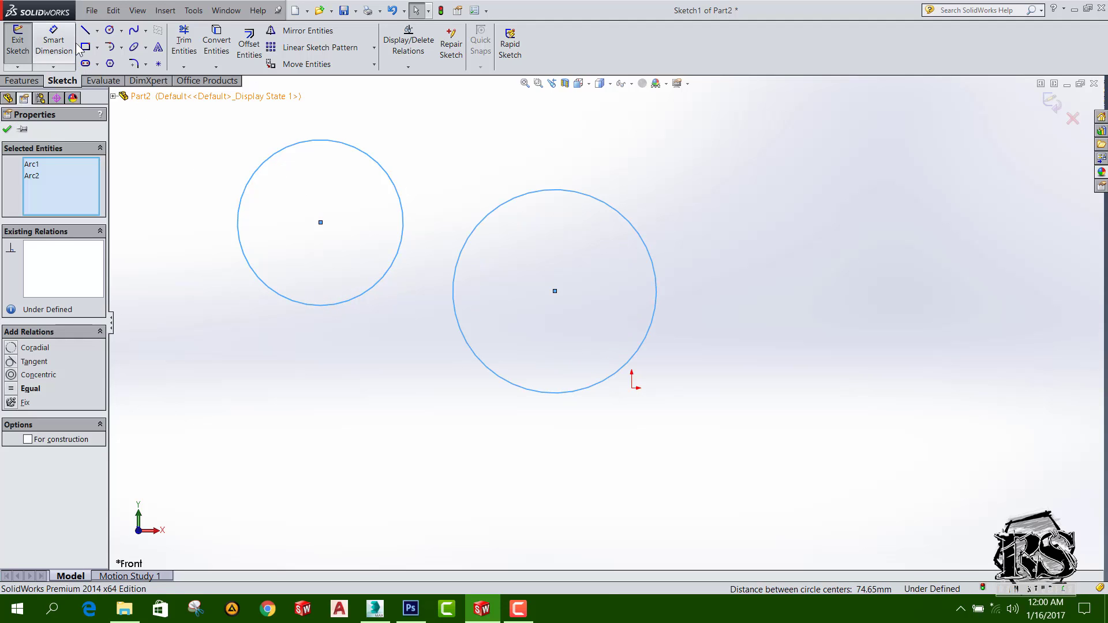
Dimension the left circle's diameter as 60 mm
click(54, 42)
click(335, 305)
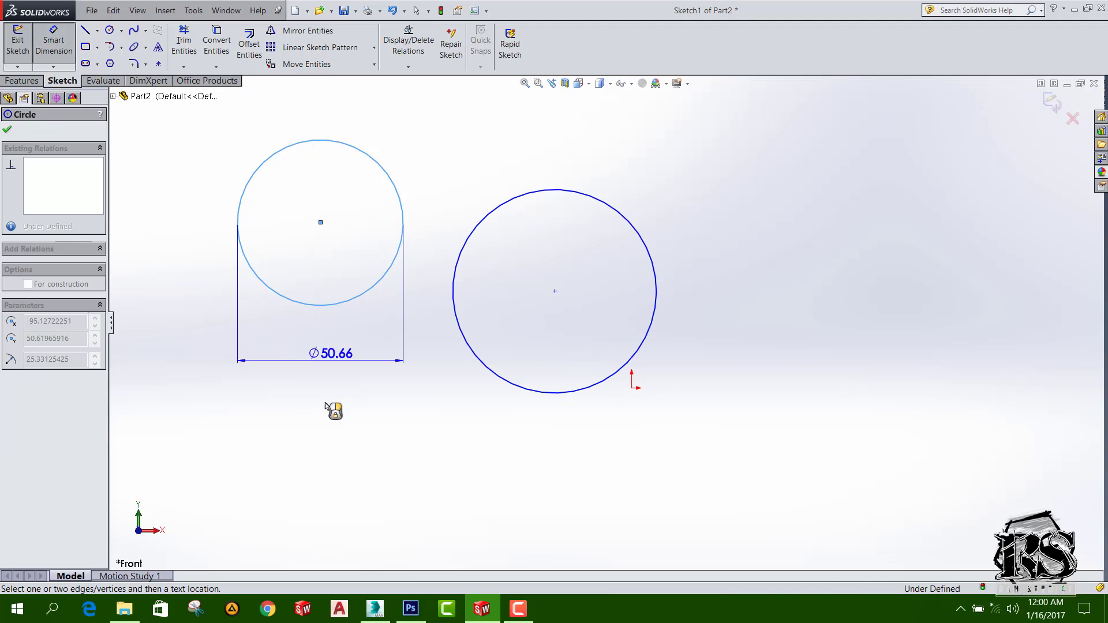
click(327, 451)
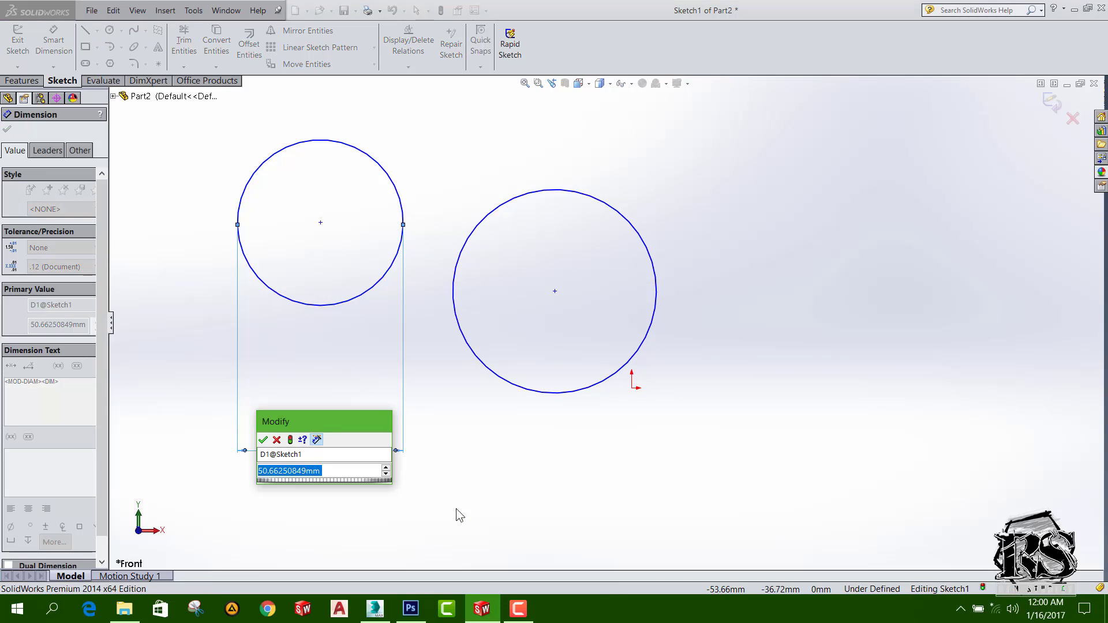
text(60)
key(Return)
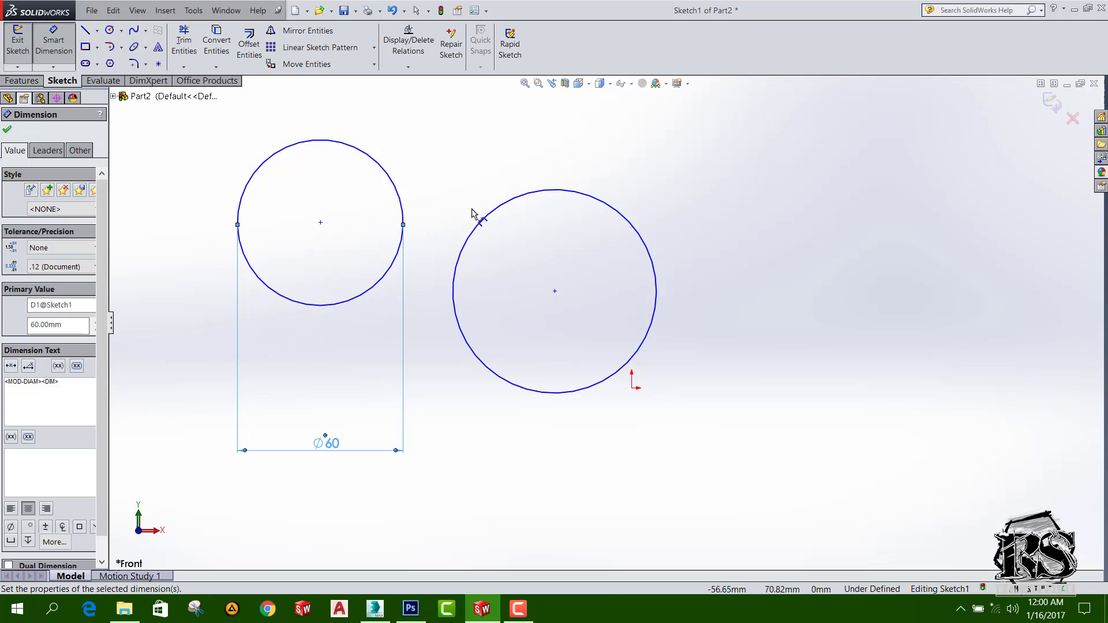
click(404, 205)
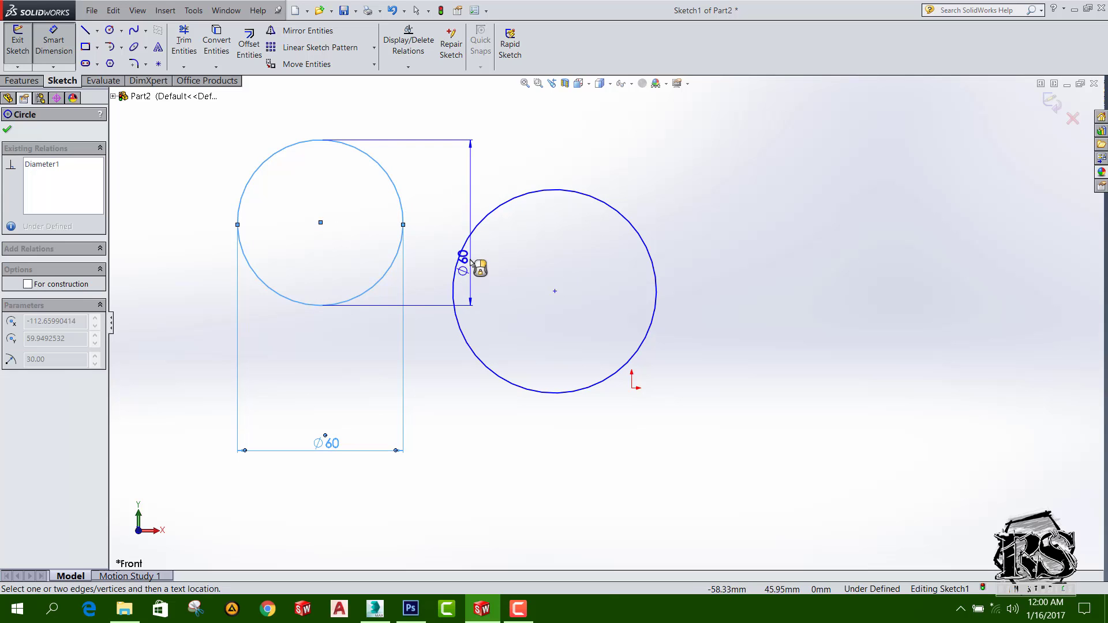
key(Escape)
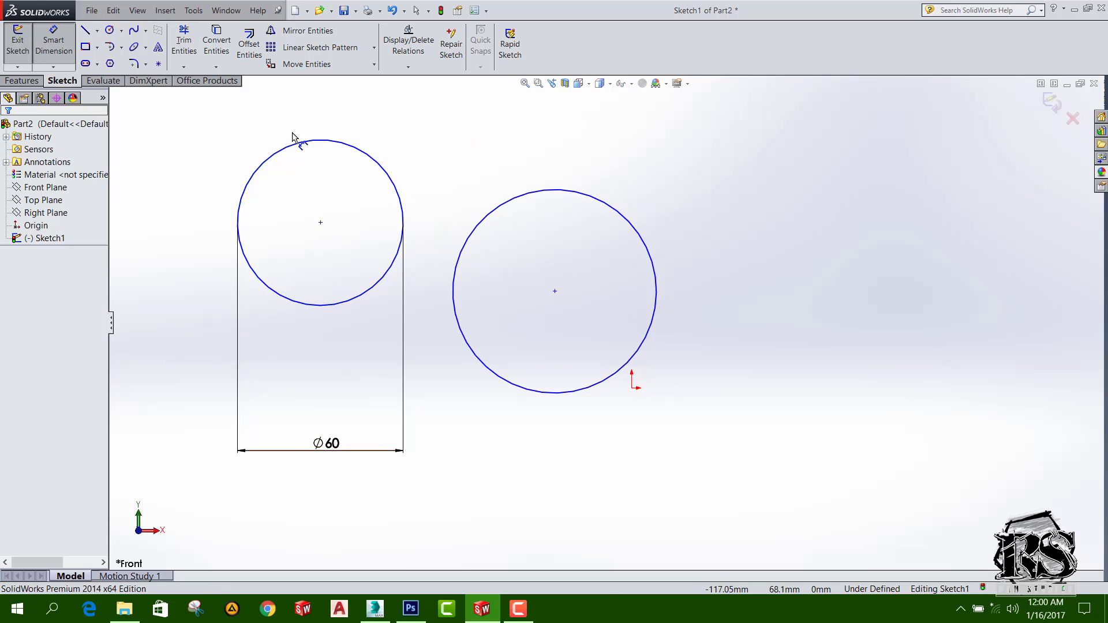
key(Escape)
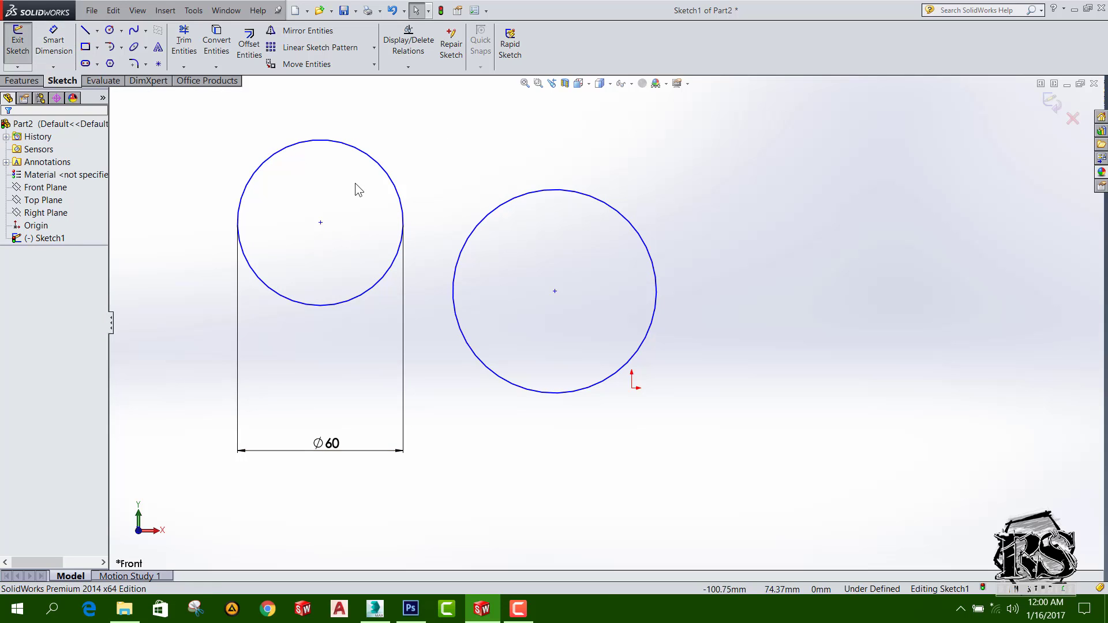
Add an Equal relation between the left and right circles
click(389, 177)
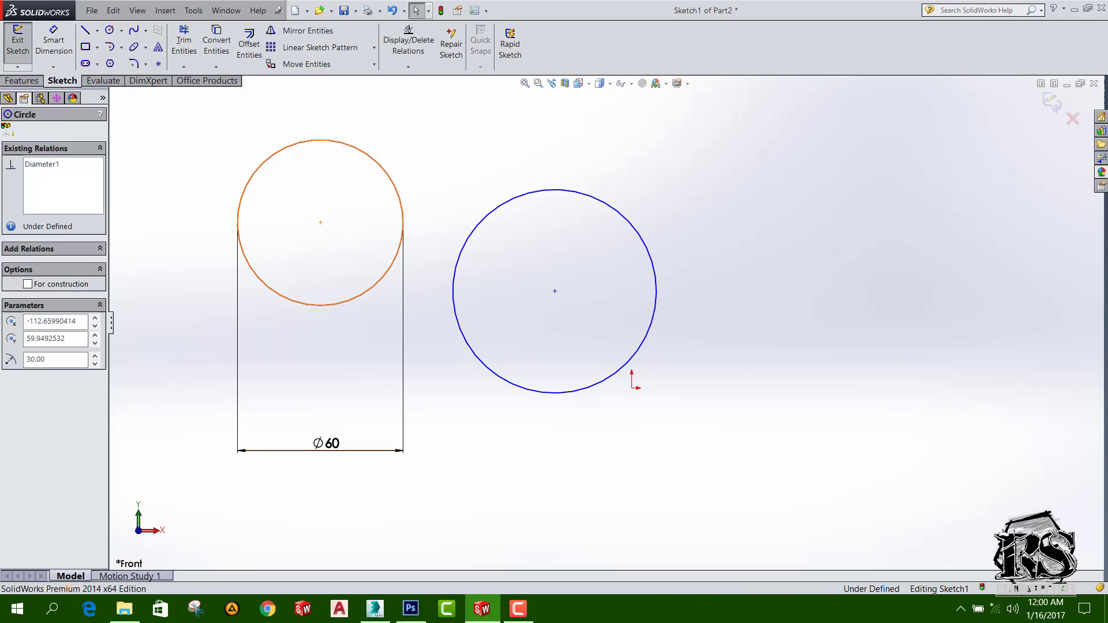
ctrl+click(488, 229)
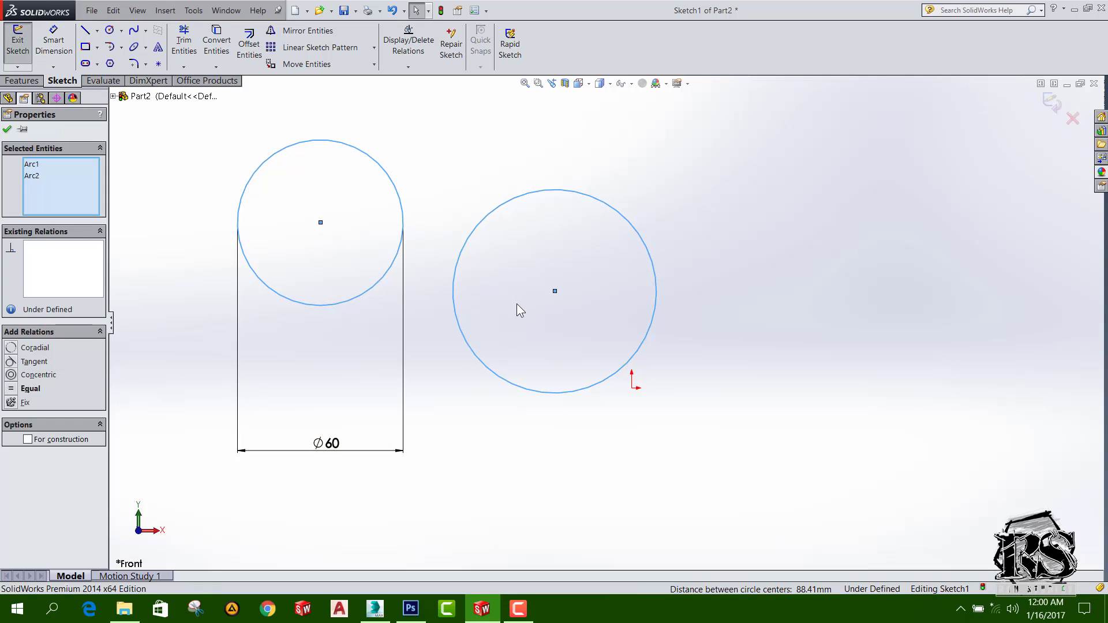
click(10, 388)
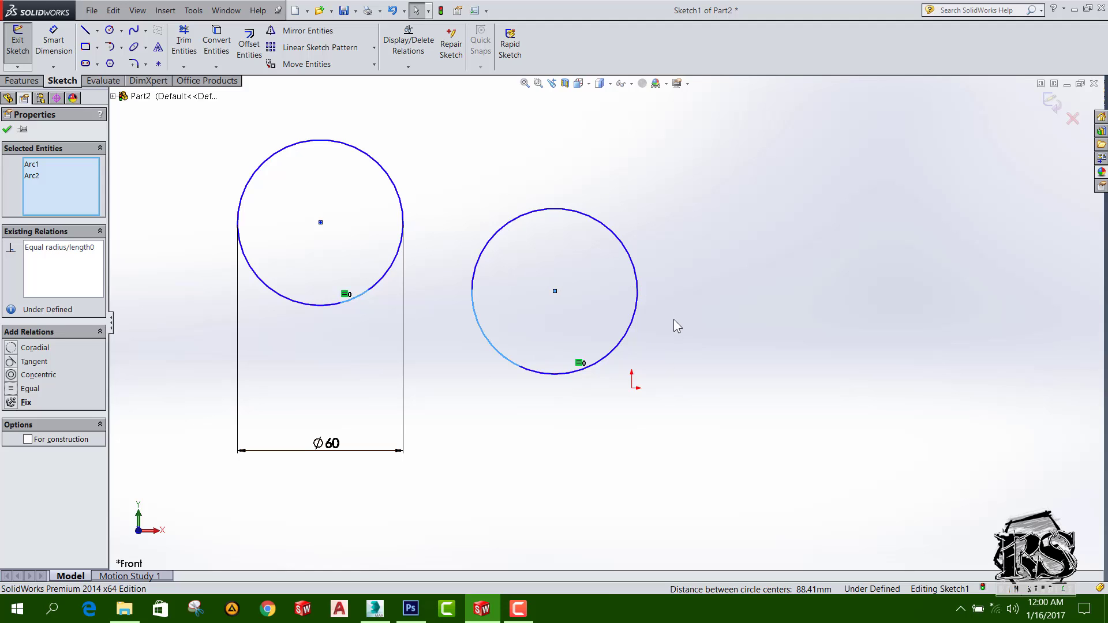
click(350, 275)
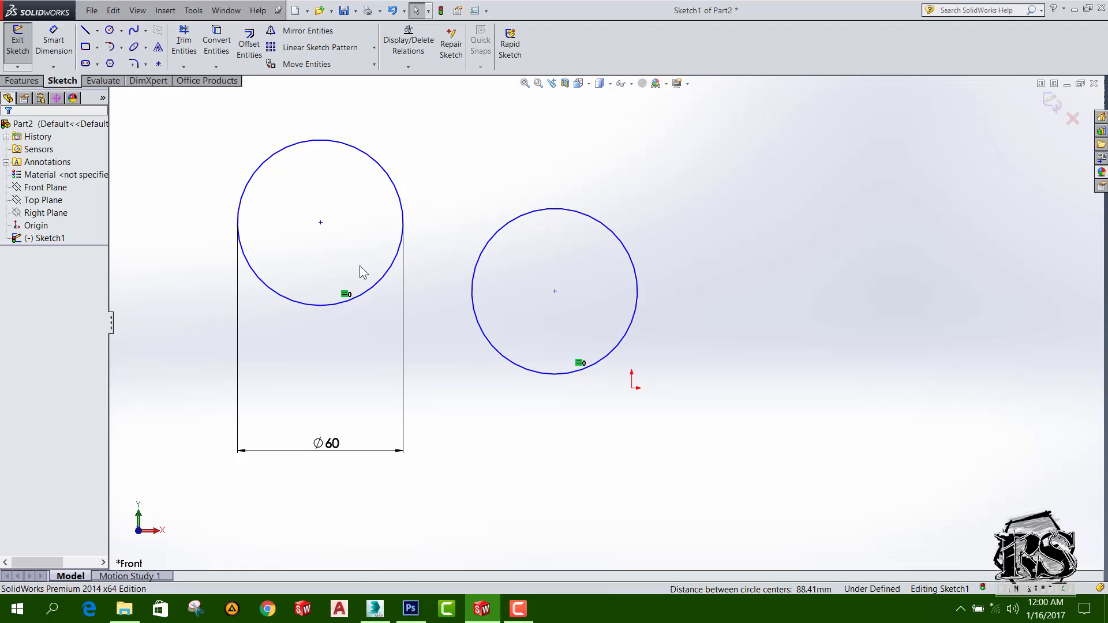
click(86, 32)
click(606, 111)
click(826, 370)
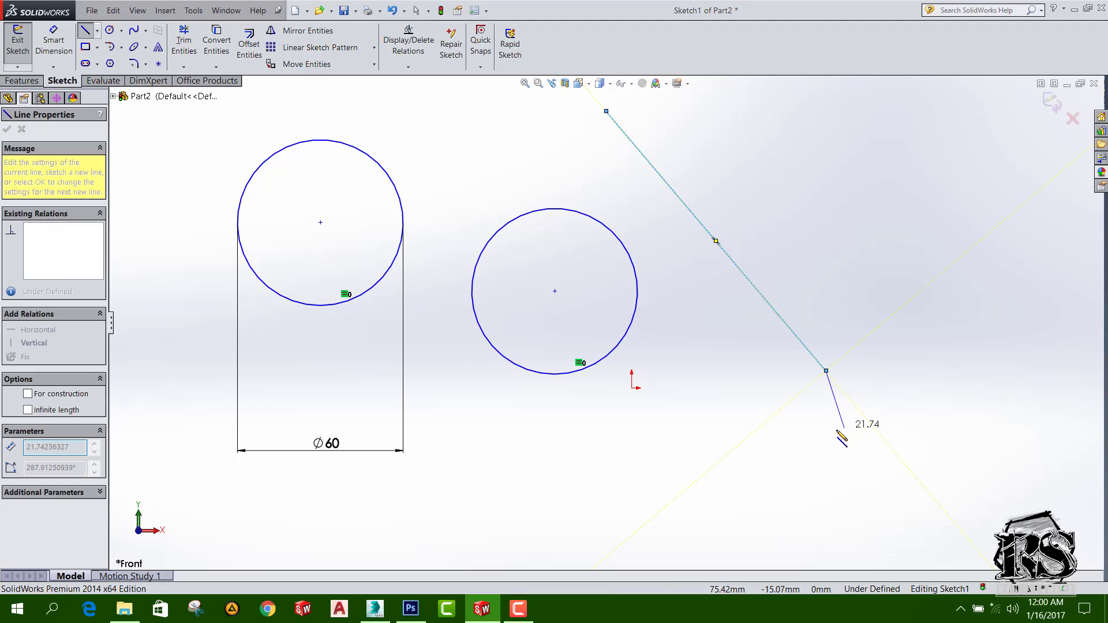
key(Escape)
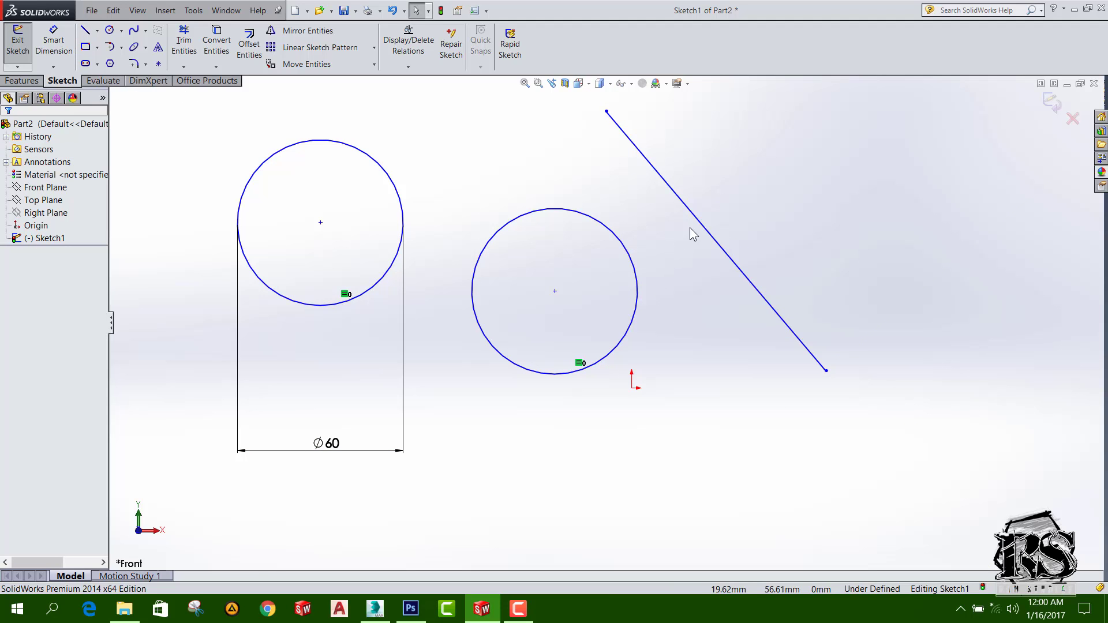
click(698, 224)
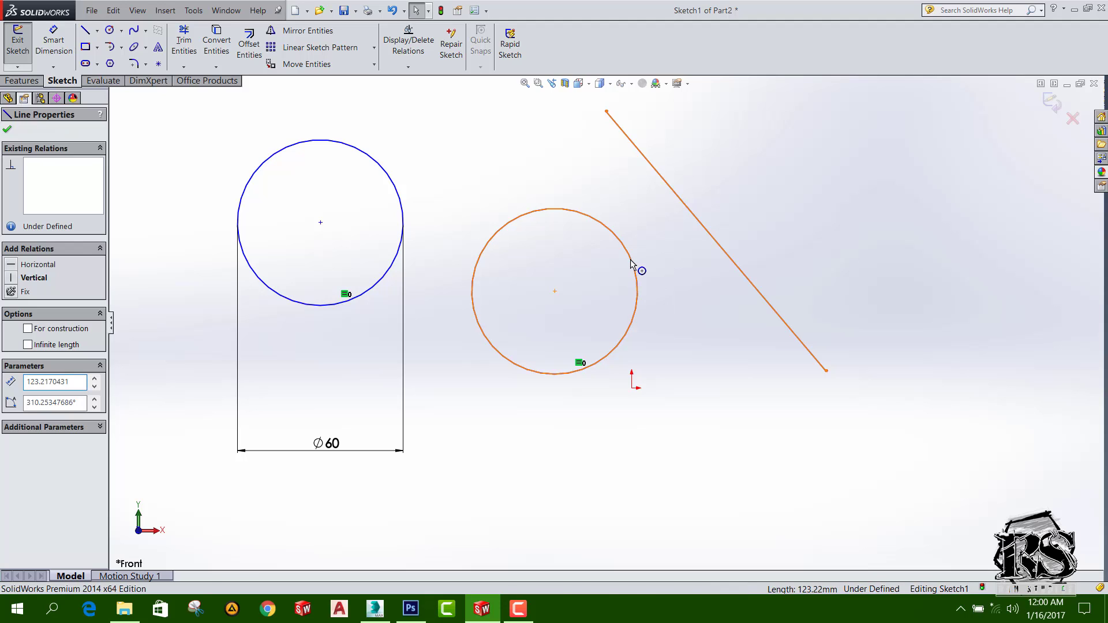
ctrl+click(631, 264)
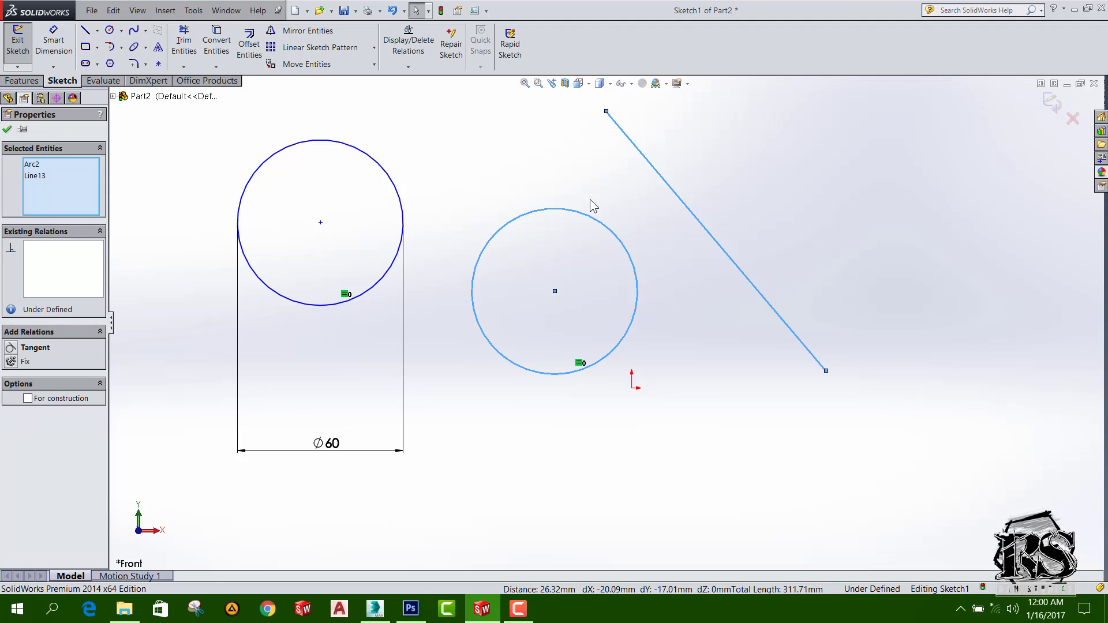
click(15, 348)
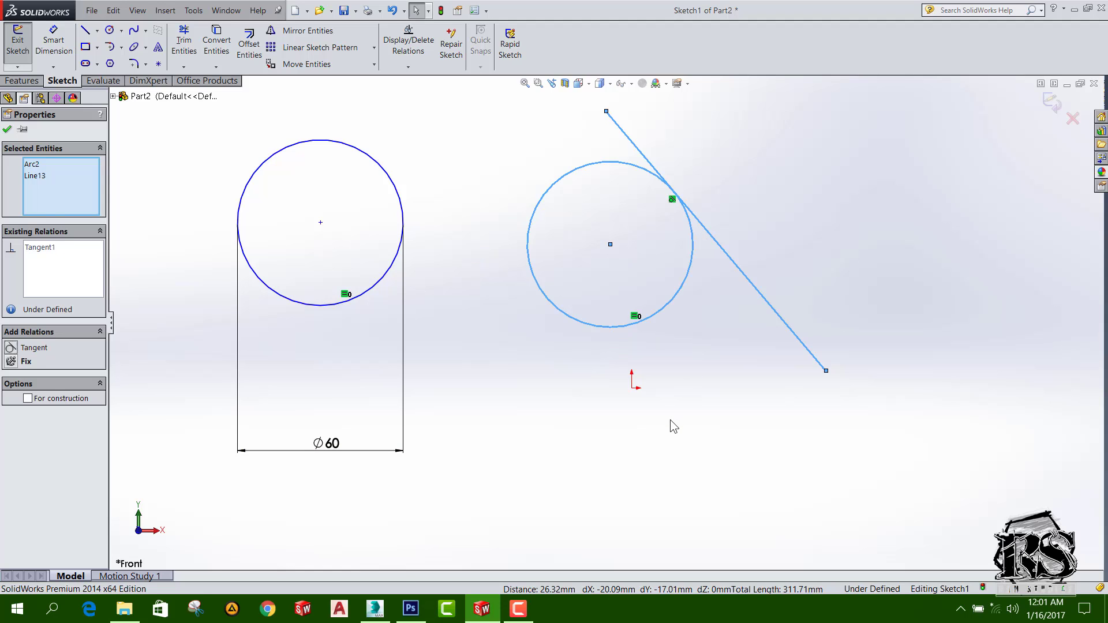
key(Escape)
key(ctrl+z)
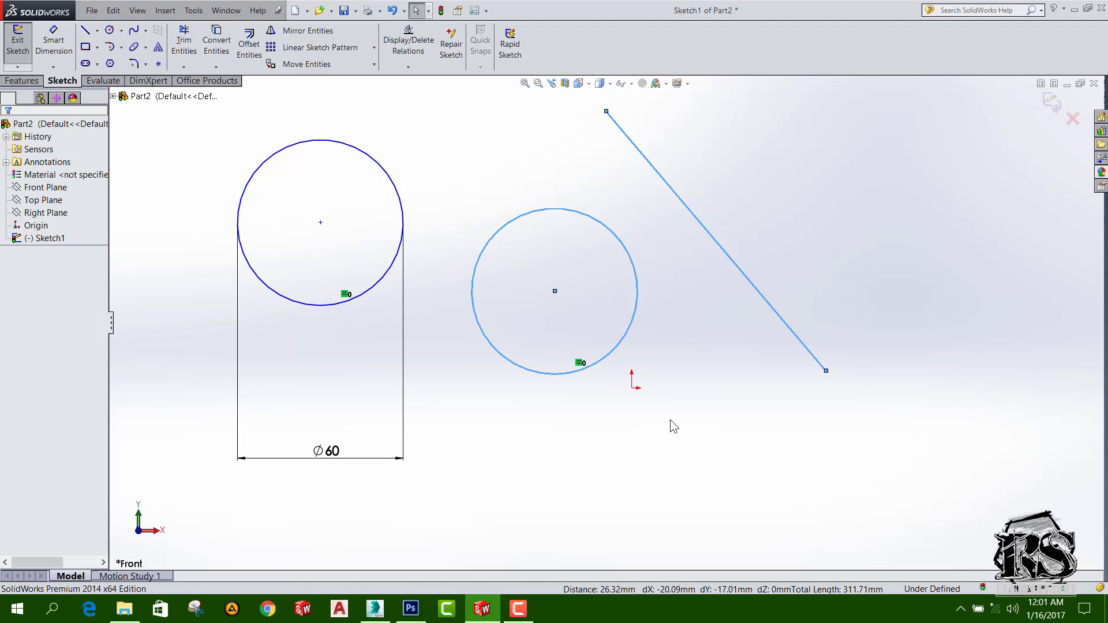
key(ctrl+z)
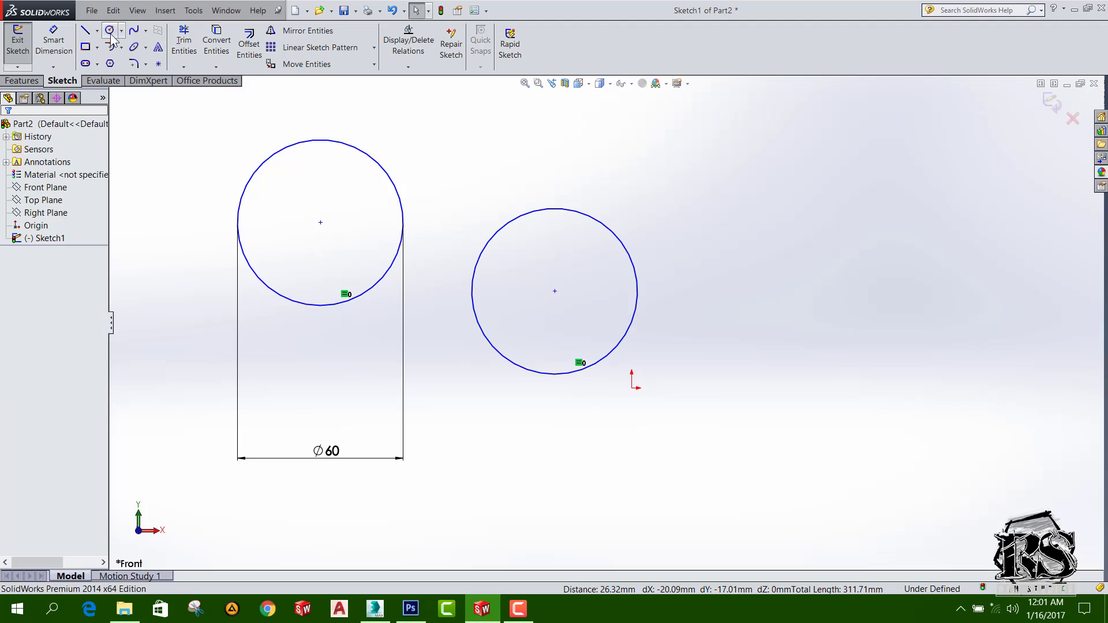
Sketch two separate lines to the right of the circles
click(97, 30)
click(680, 148)
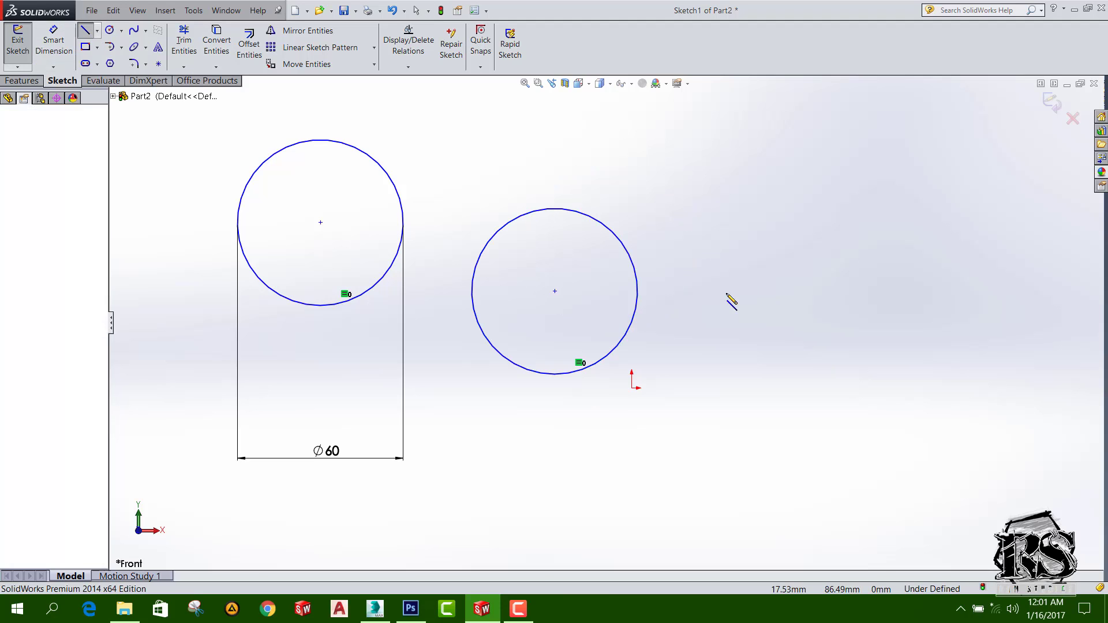
click(737, 358)
key(Escape)
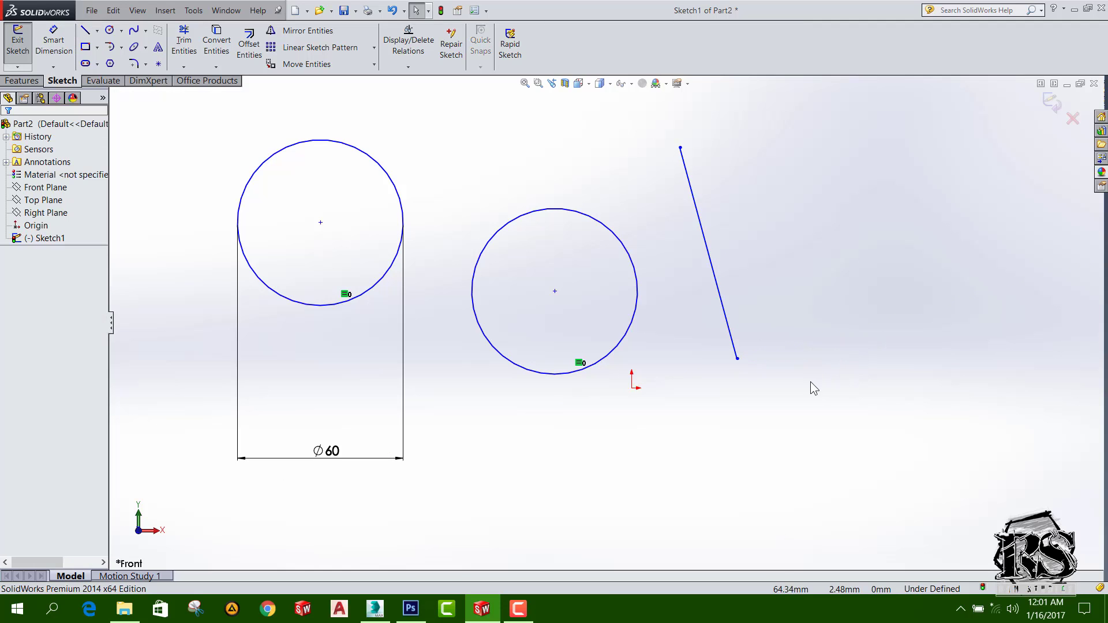
click(85, 31)
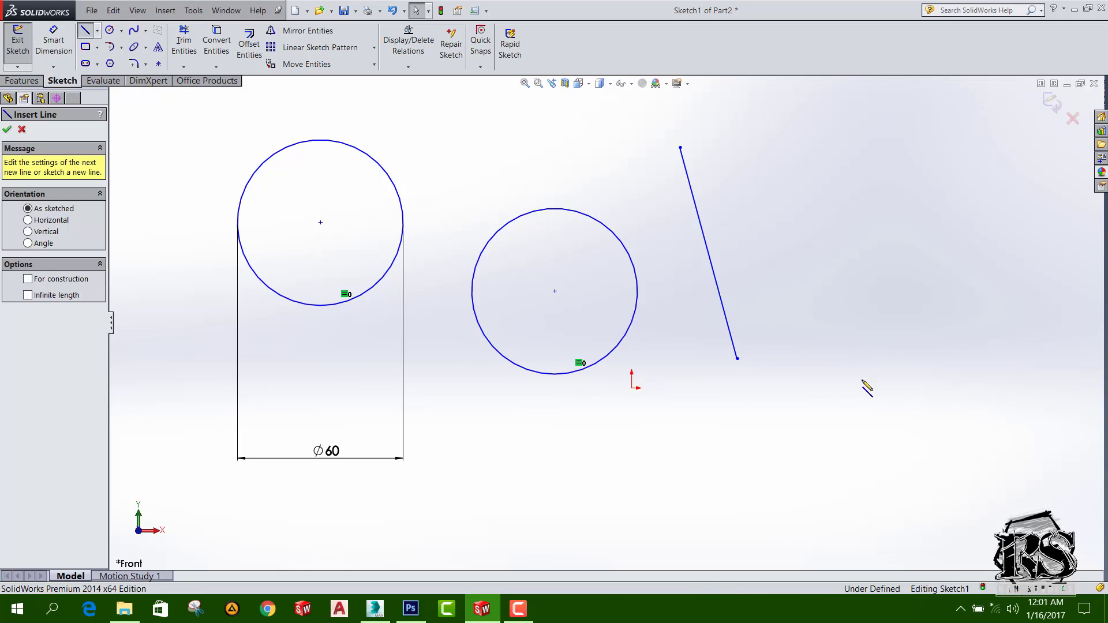
click(799, 409)
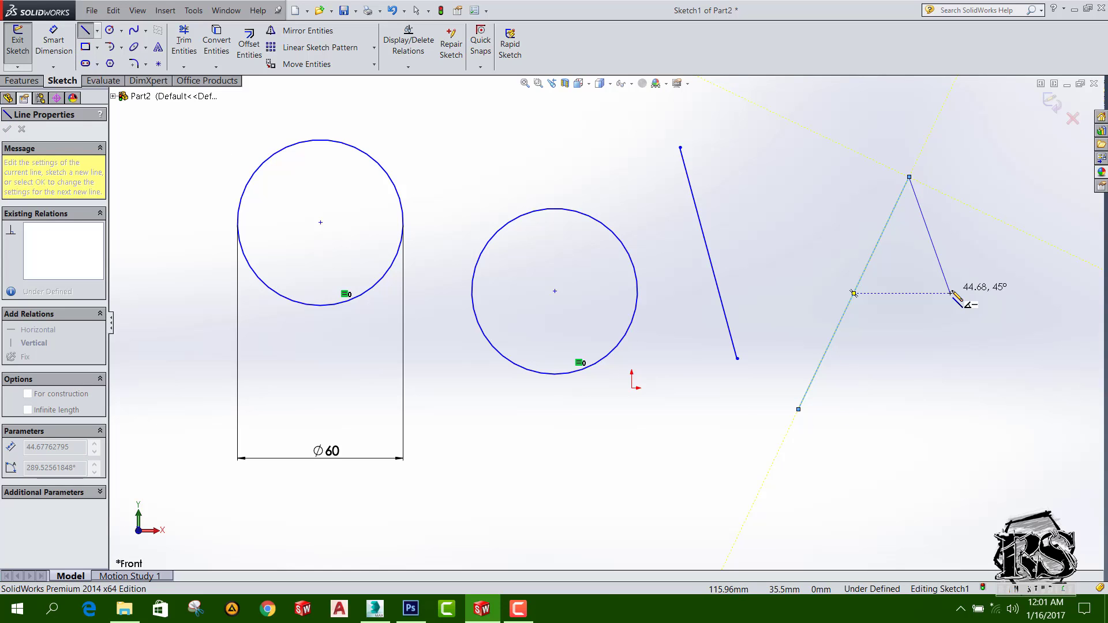
key(Escape)
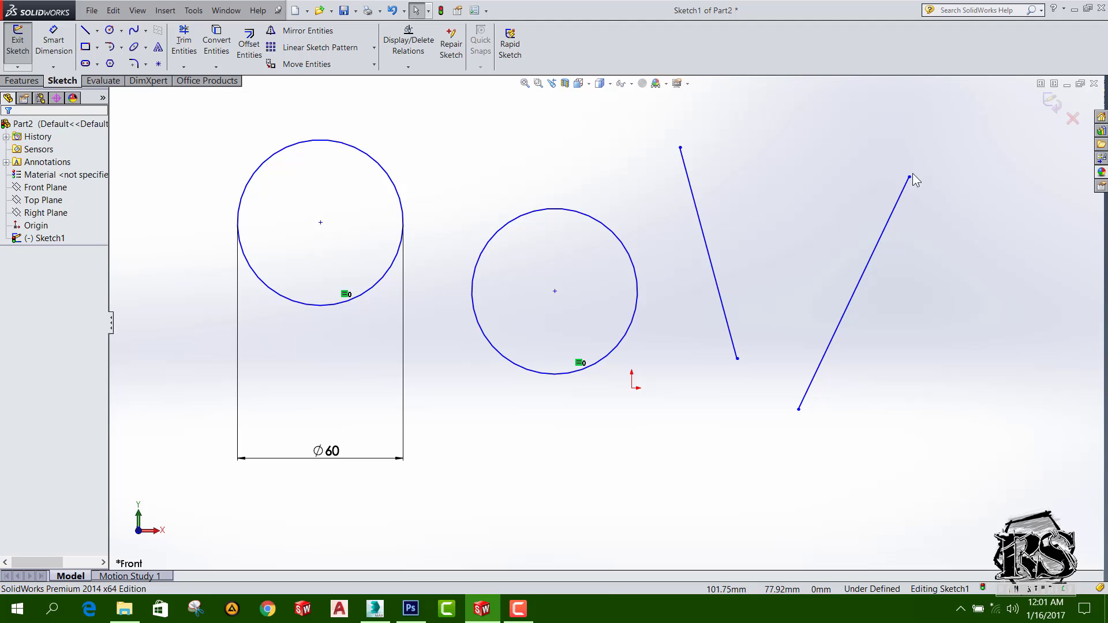
Fix the first line's lower endpoint to the second line's midpoint, then adjust the endpoints
click(738, 359)
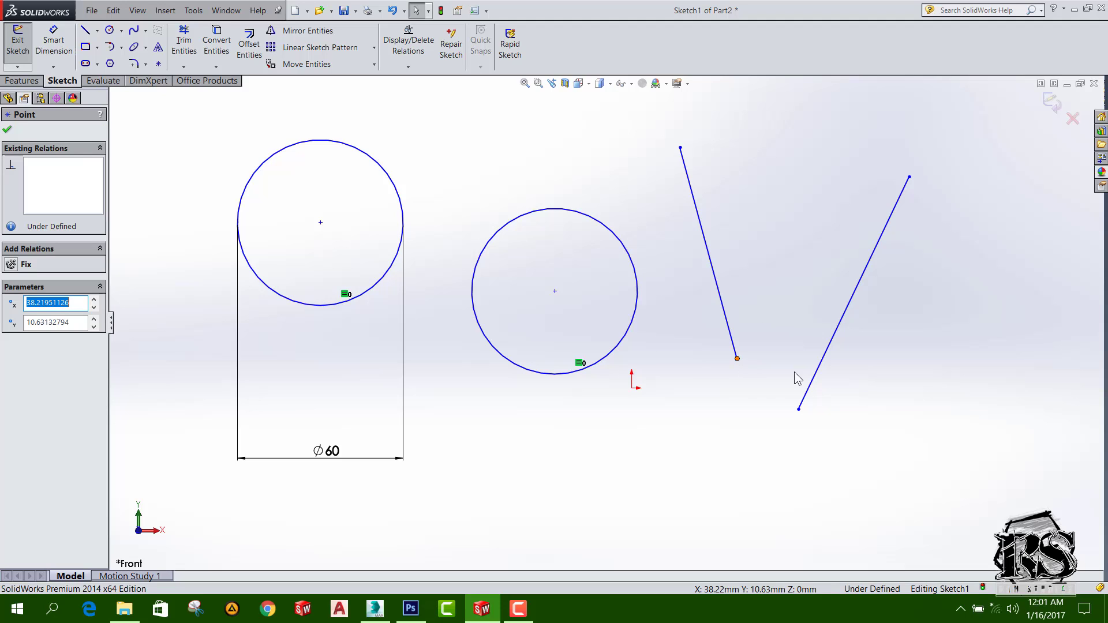
ctrl+click(843, 325)
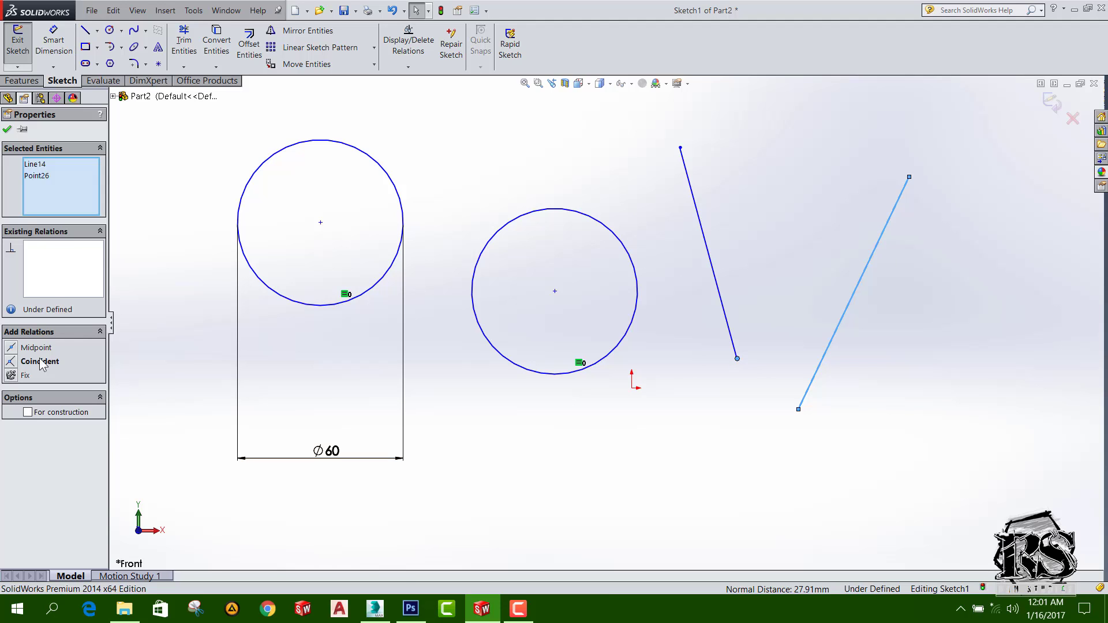
click(19, 349)
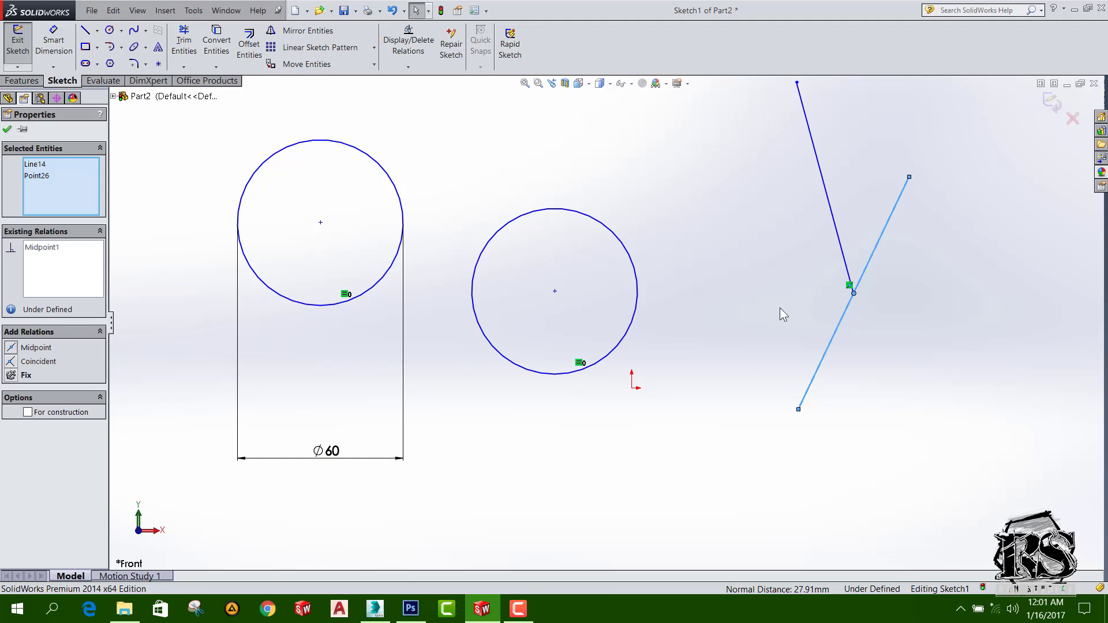
scroll(878, 376, down, 1)
scroll(877, 376, up, 2)
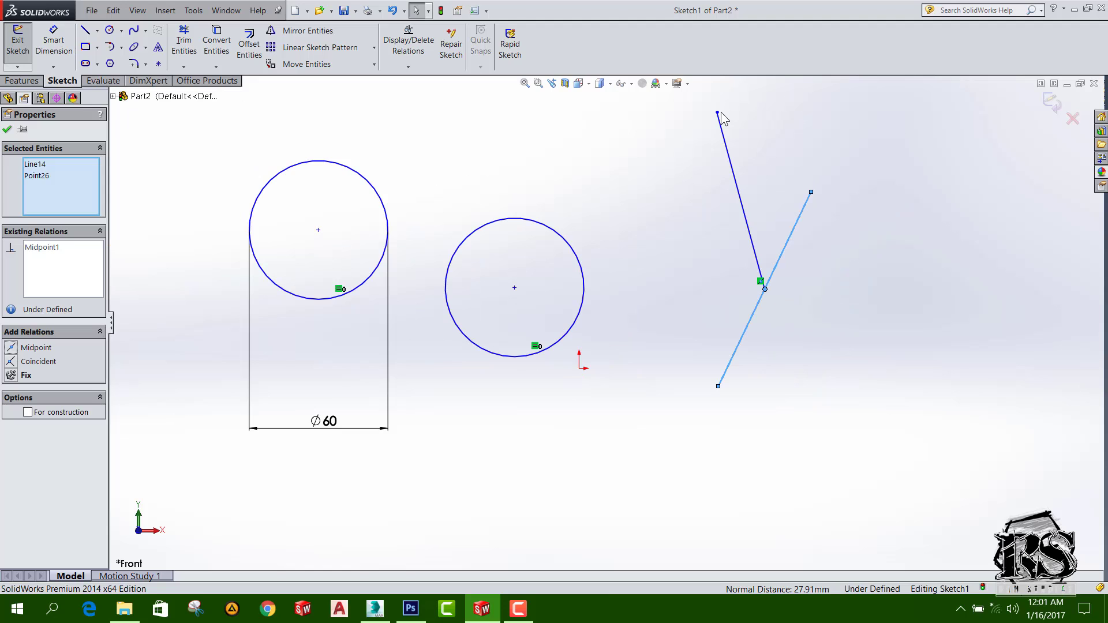
mouse_move(717, 113)
mouse_down()
mouse_move(619, 344)
mouse_move(670, 192)
mouse_up()
mouse_move(718, 386)
mouse_down()
mouse_move(765, 431)
mouse_move(678, 362)
mouse_move(655, 291)
mouse_move(737, 375)
mouse_move(720, 408)
mouse_move(797, 377)
mouse_move(743, 416)
mouse_up()
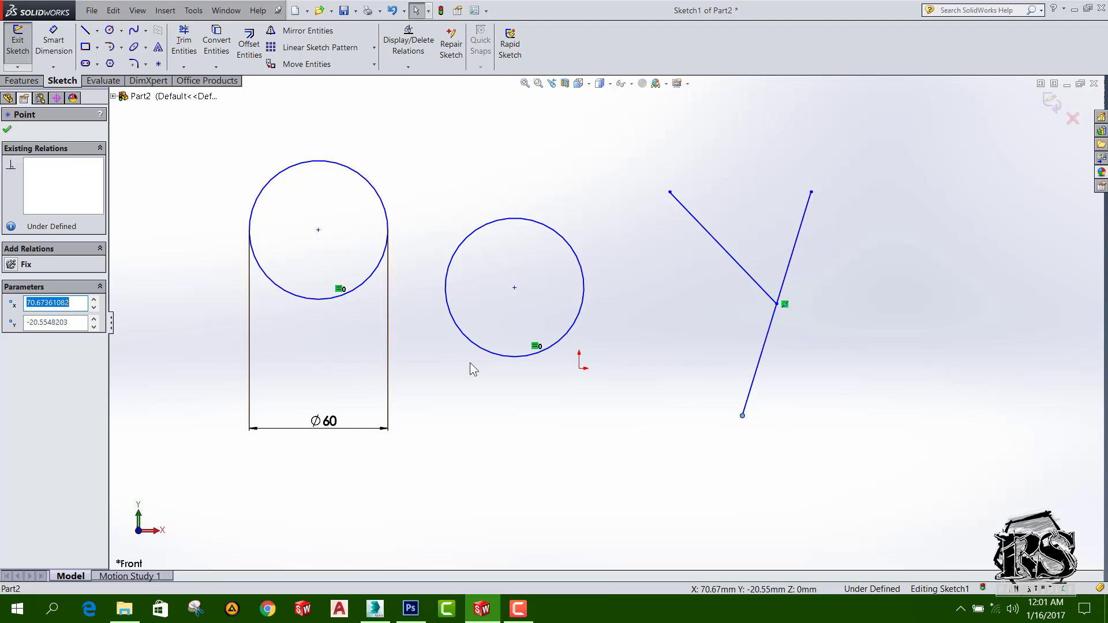
Test the midpoint junction, then merge the right circle's centre with the short line's upper endpoint
click(635, 392)
drag(777, 304, 804, 281)
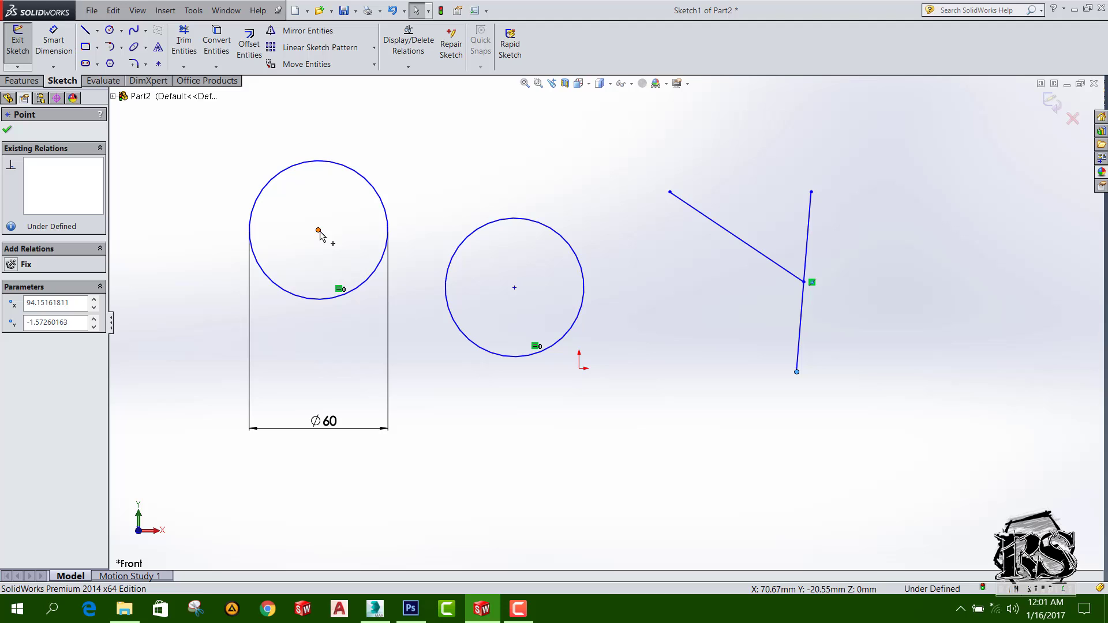
click(514, 287)
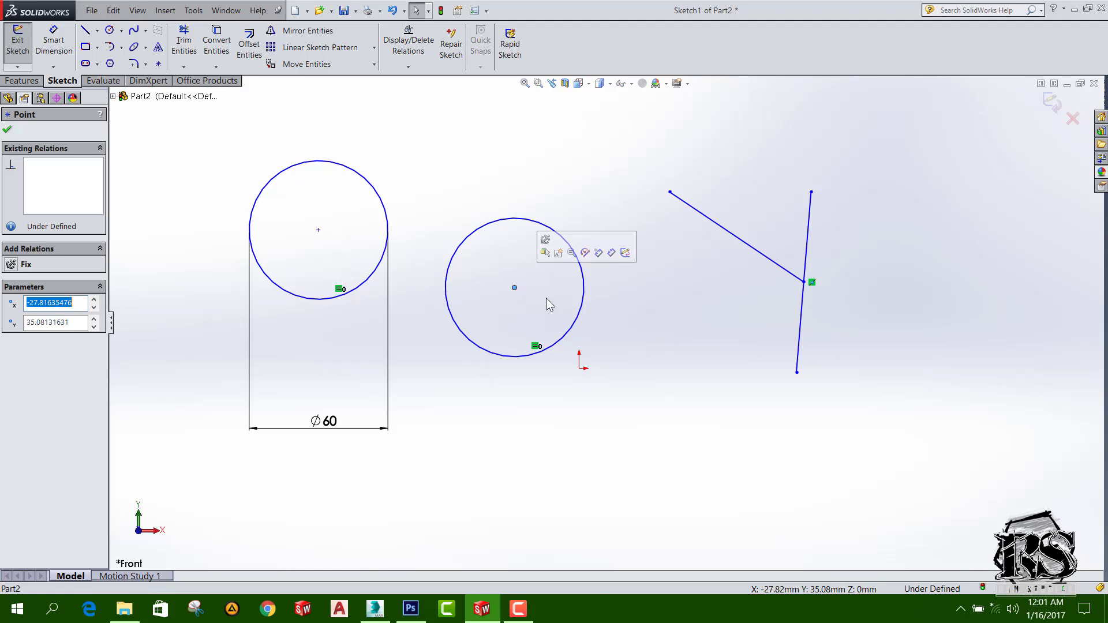
ctrl+click(669, 191)
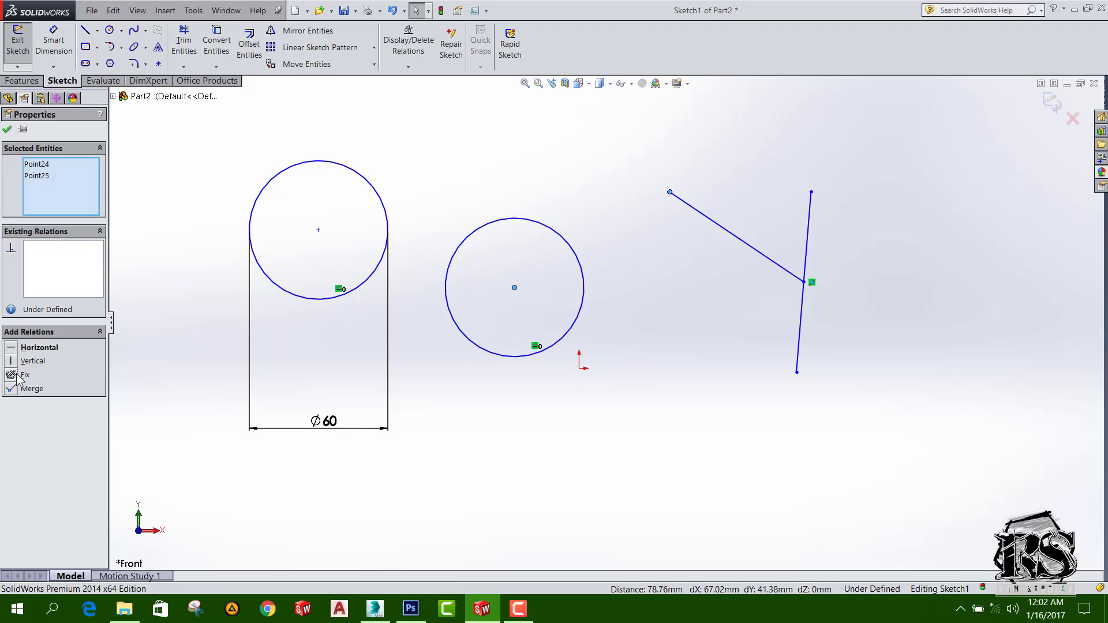
click(13, 391)
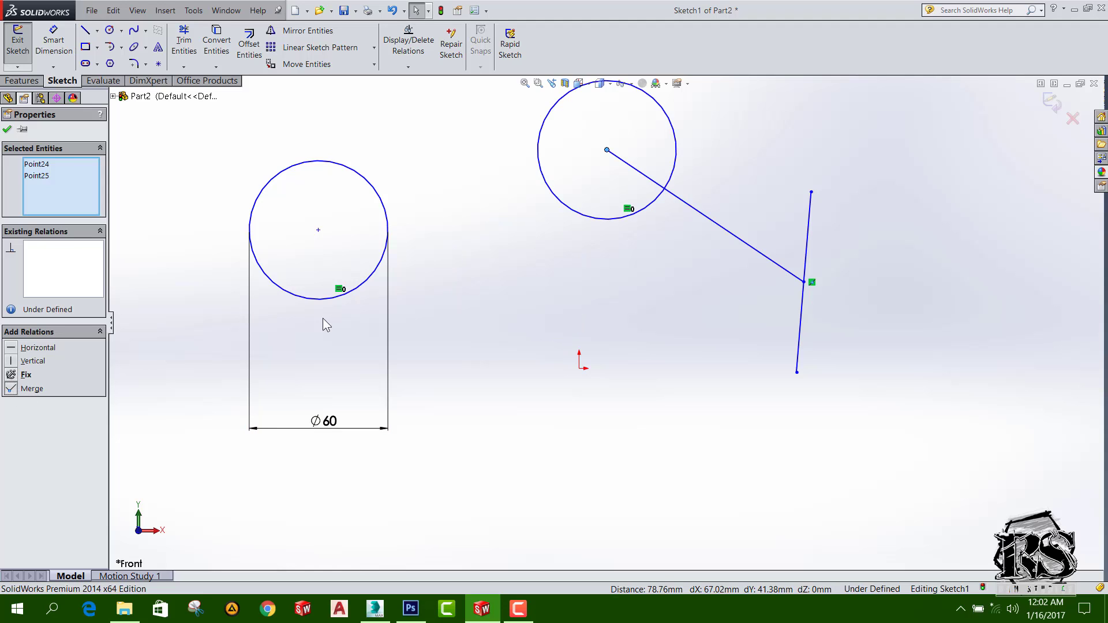
Drag the merged centre point down and left to check the circle follows
scroll(569, 325, down, 2)
scroll(629, 277, up, 3)
scroll(643, 163, down, 3)
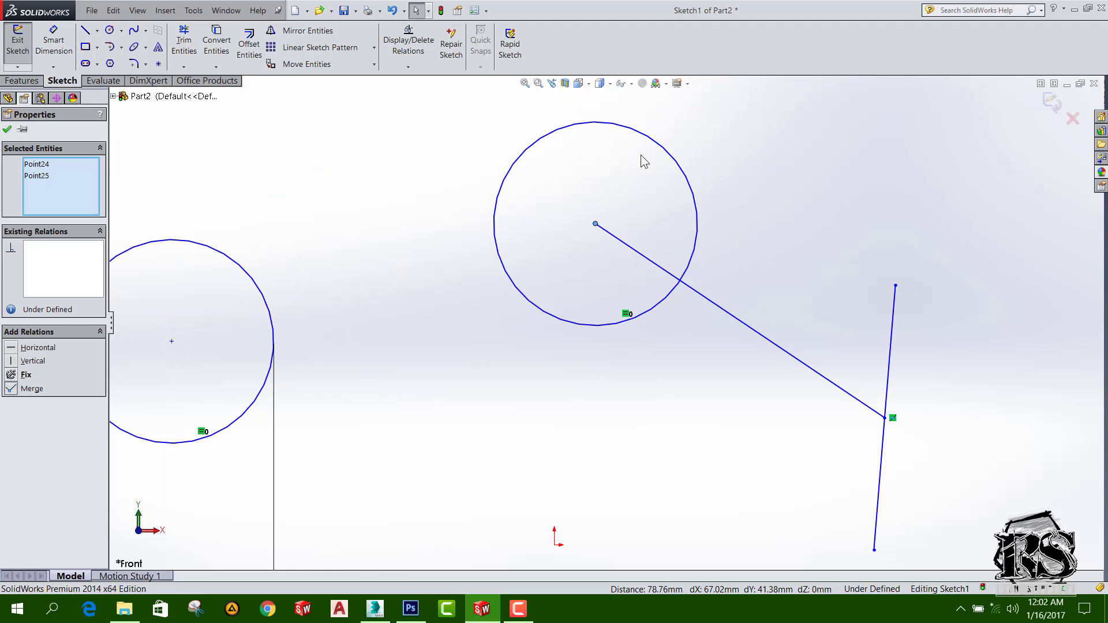
scroll(614, 235, up, 1)
mouse_move(598, 242)
mouse_down()
mouse_move(570, 322)
mouse_move(772, 260)
mouse_move(676, 383)
mouse_up()
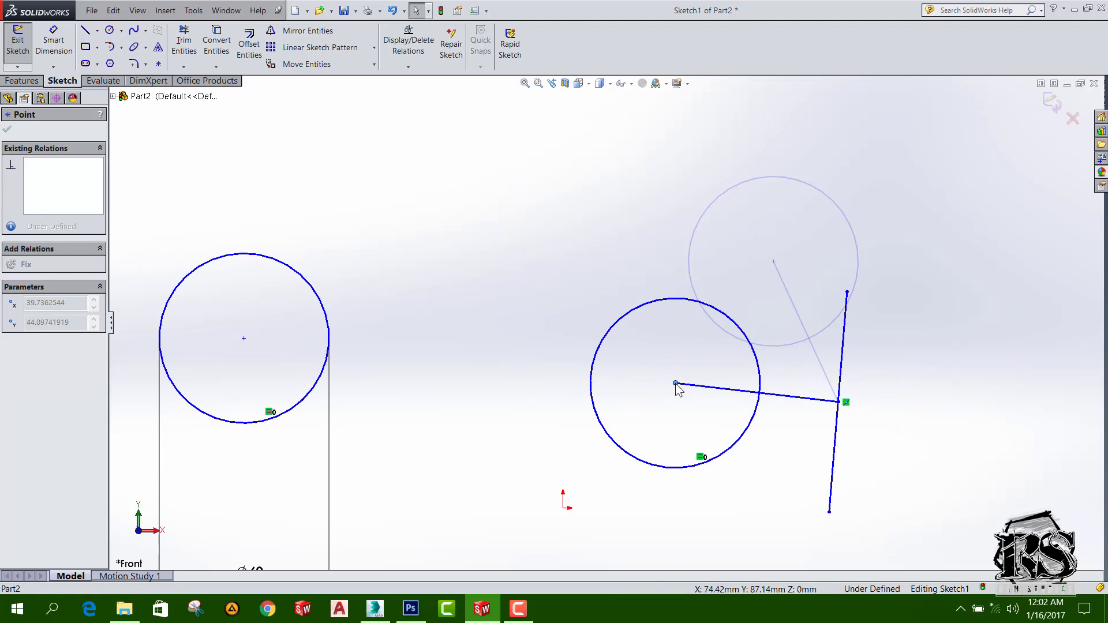
scroll(712, 384, down, 1)
scroll(712, 384, up, 3)
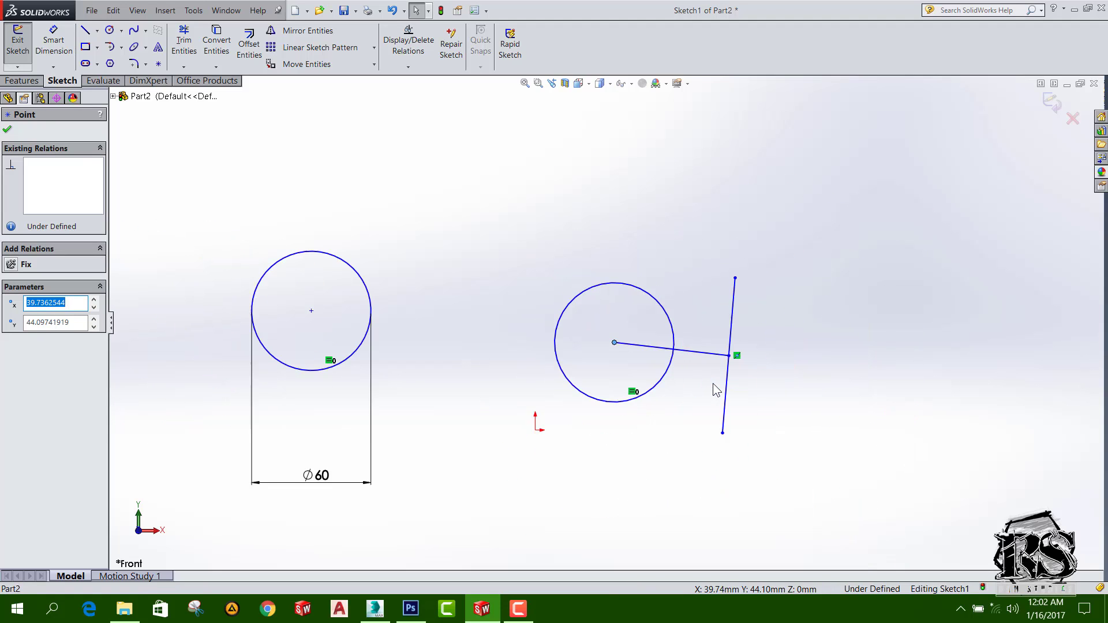
scroll(712, 383, up, 3)
scroll(712, 384, down, 1)
scroll(712, 383, down, 2)
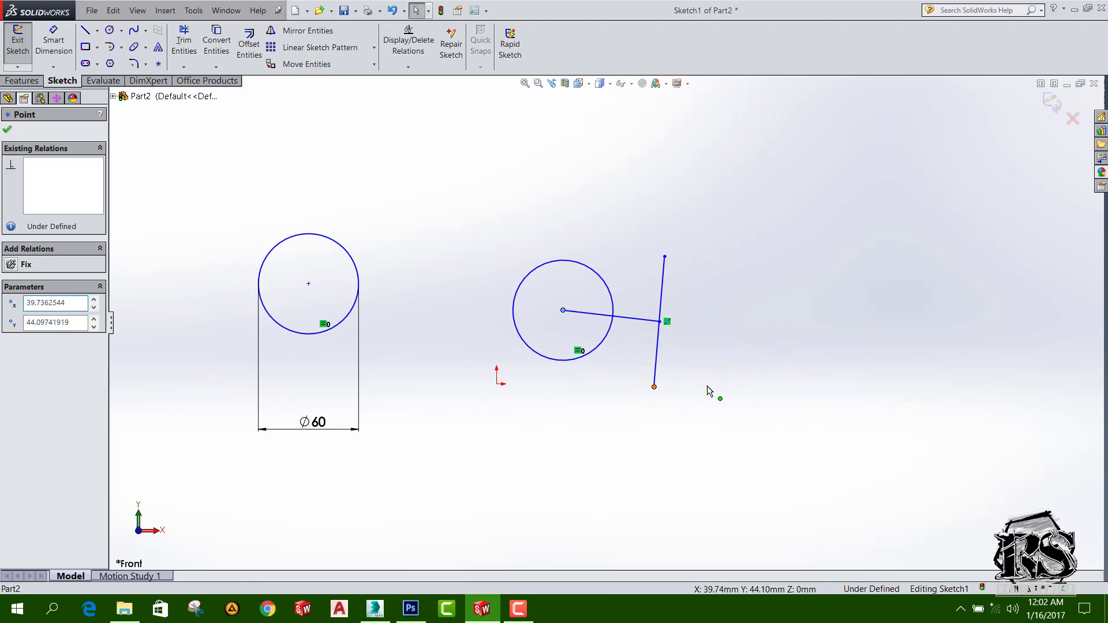
Drag the line endpoints and circle around to confirm they move together
drag(655, 385, 751, 377)
mouse_move(564, 315)
mouse_down()
mouse_move(563, 272)
mouse_move(552, 358)
mouse_up()
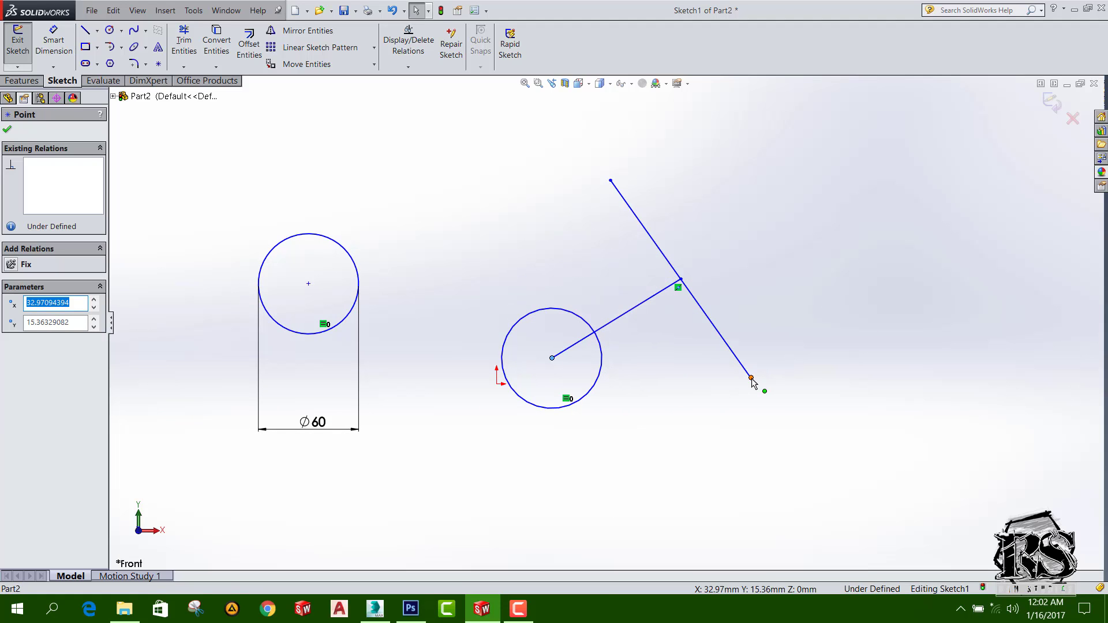
drag(751, 378, 821, 374)
drag(611, 181, 662, 255)
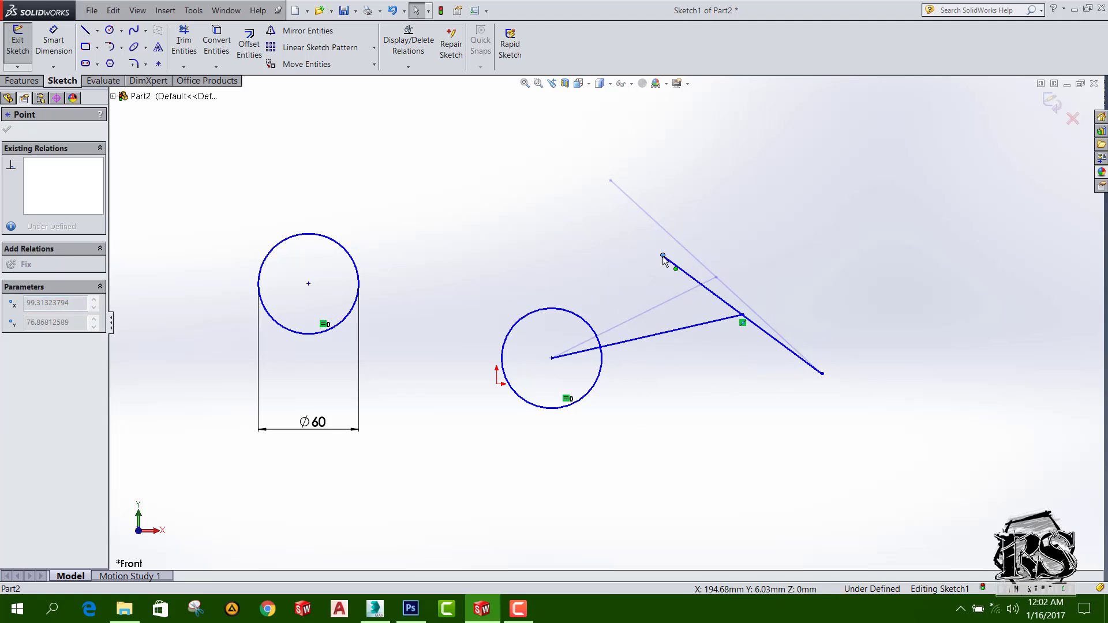
drag(820, 373, 768, 354)
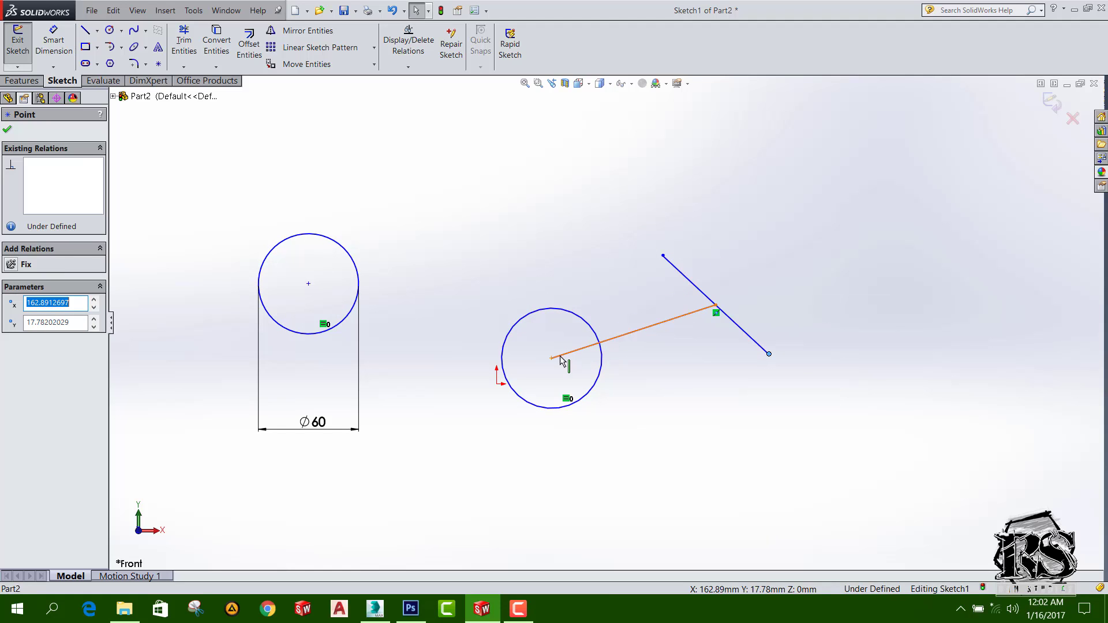
drag(559, 359, 655, 328)
click(716, 399)
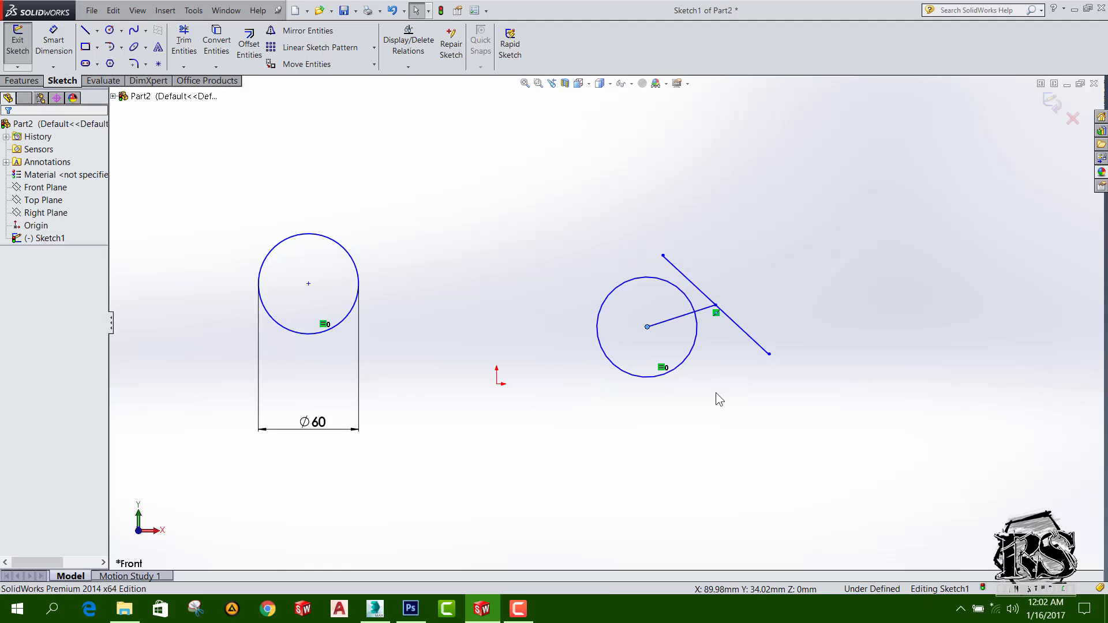